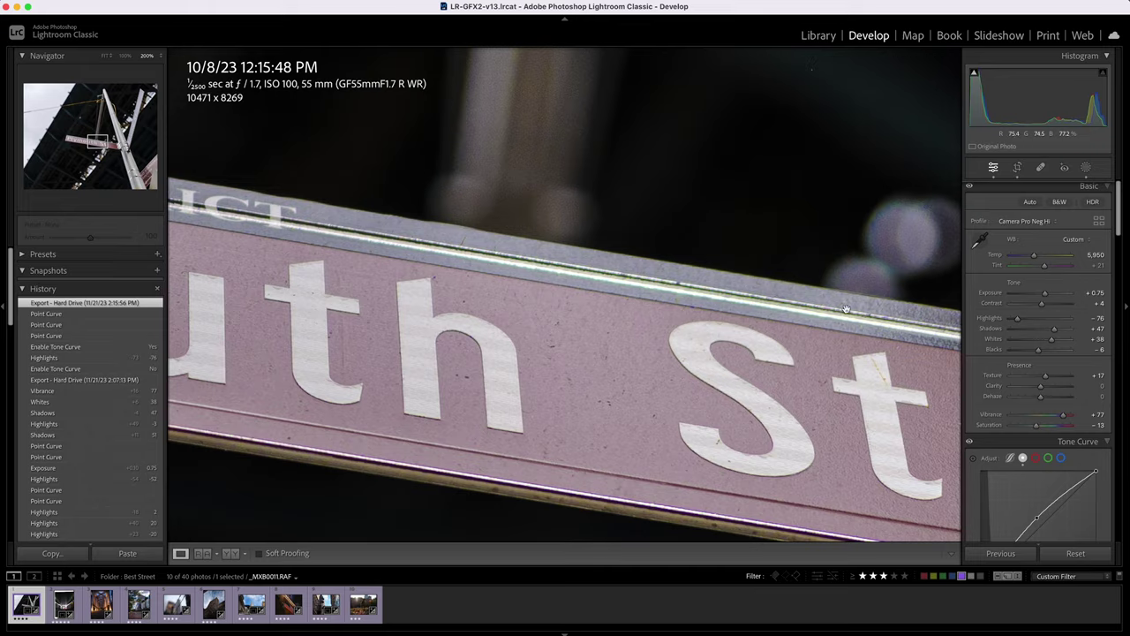
Examine the Plymouth St sign's lettering, edges and blurred background at 66.7% and 100% magnification, ending with the whole photo in view
{"action": "left_click_drag", "start_coordinate": [707, 245], "coordinate": [592, 268]}
{"action": "left_click_drag", "start_coordinate": [381, 349], "coordinate": [557, 243]}
{"action": "key", "text": "super+minus"}
{"action": "key", "text": "super+minus"}
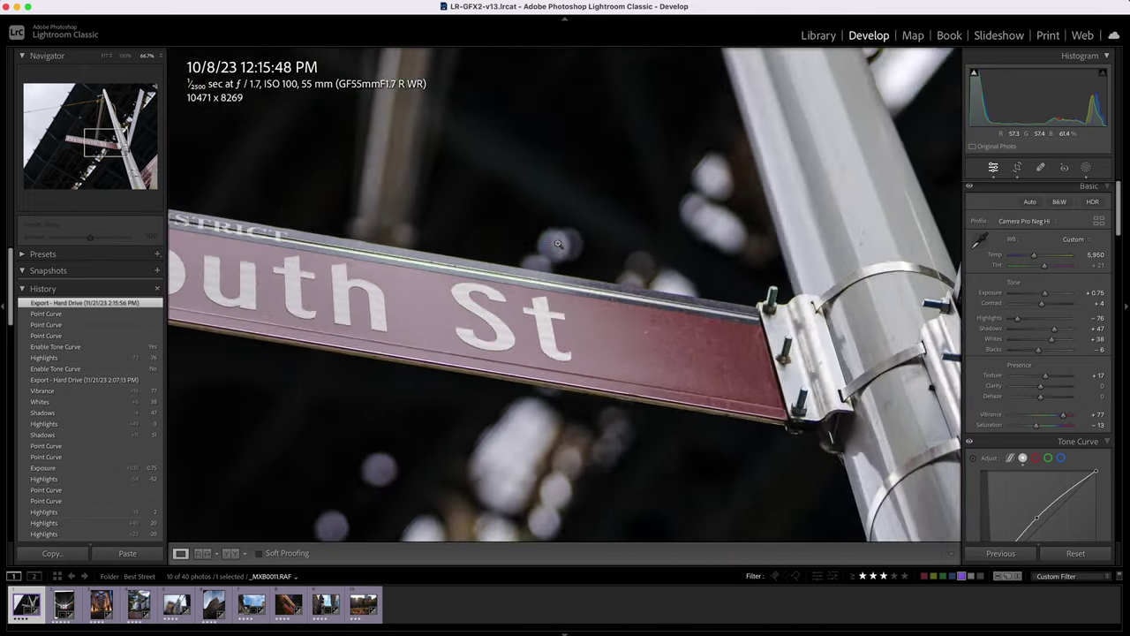
{"action": "left_click_drag", "start_coordinate": [410, 274], "coordinate": [658, 261]}
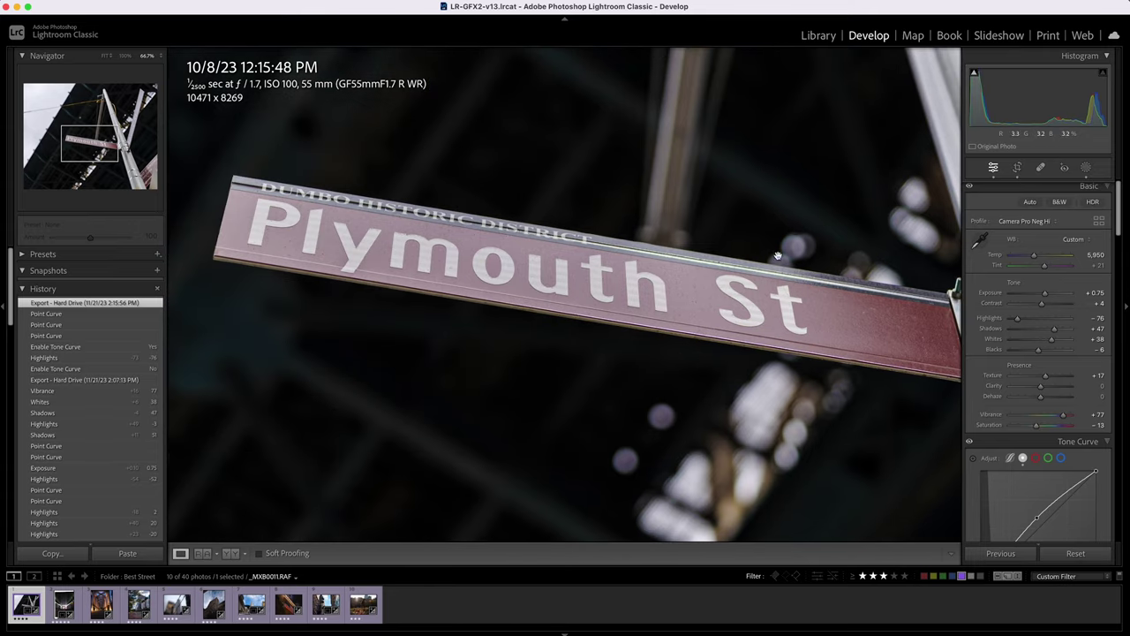
{"action": "key", "text": "super+equal"}
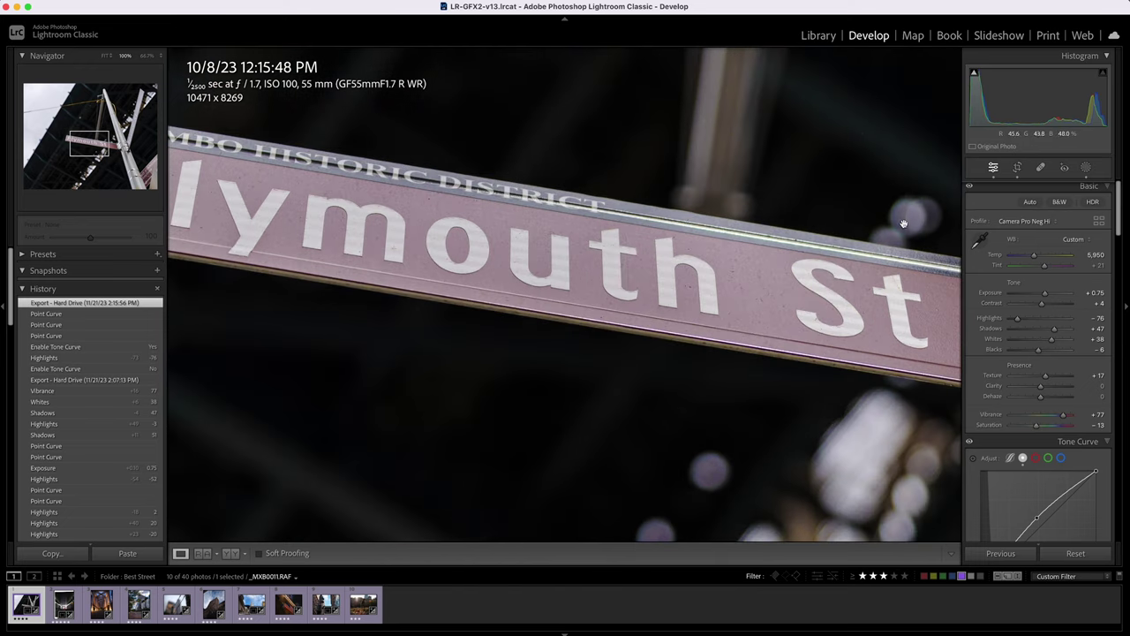
{"action": "left_click_drag", "start_coordinate": [896, 136], "coordinate": [734, 359]}
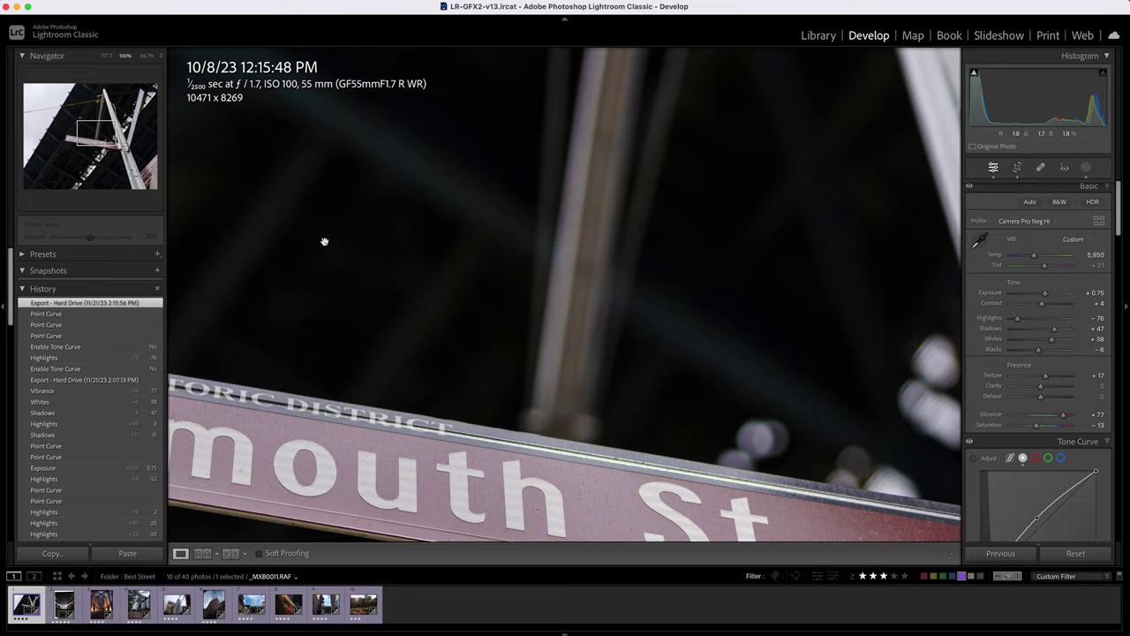
{"action": "left_click_drag", "start_coordinate": [201, 346], "coordinate": [625, 168]}
{"action": "left_click_drag", "start_coordinate": [715, 165], "coordinate": [491, 132]}
{"action": "left_click_drag", "start_coordinate": [860, 257], "coordinate": [611, 240]}
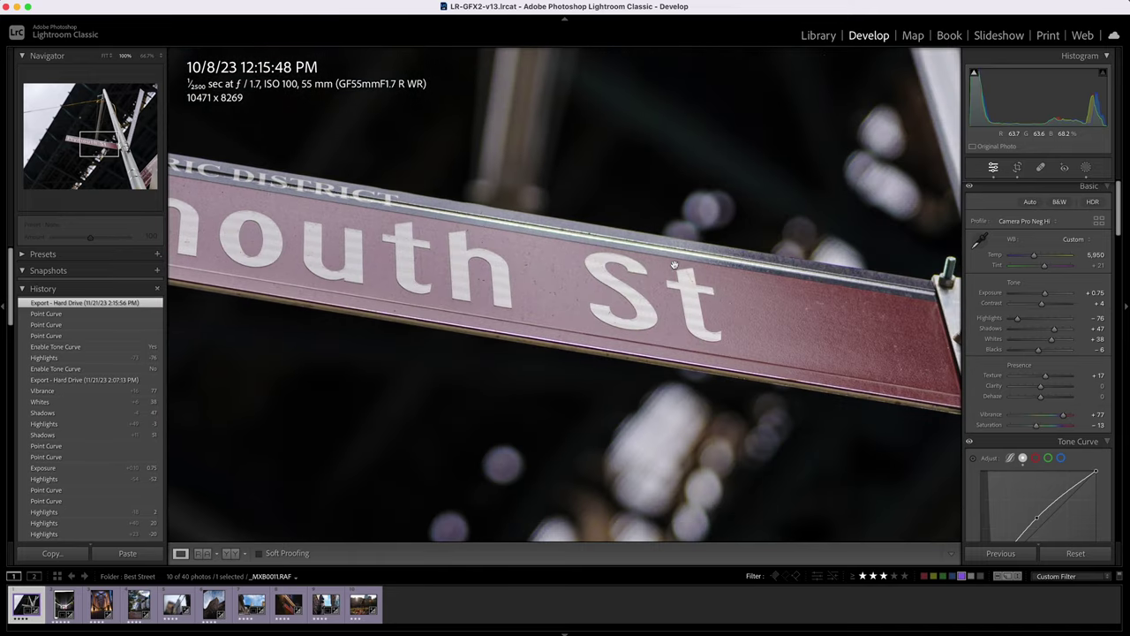
{"action": "left_click_drag", "start_coordinate": [325, 259], "coordinate": [800, 284]}
{"action": "left_click", "coordinate": [419, 199]}
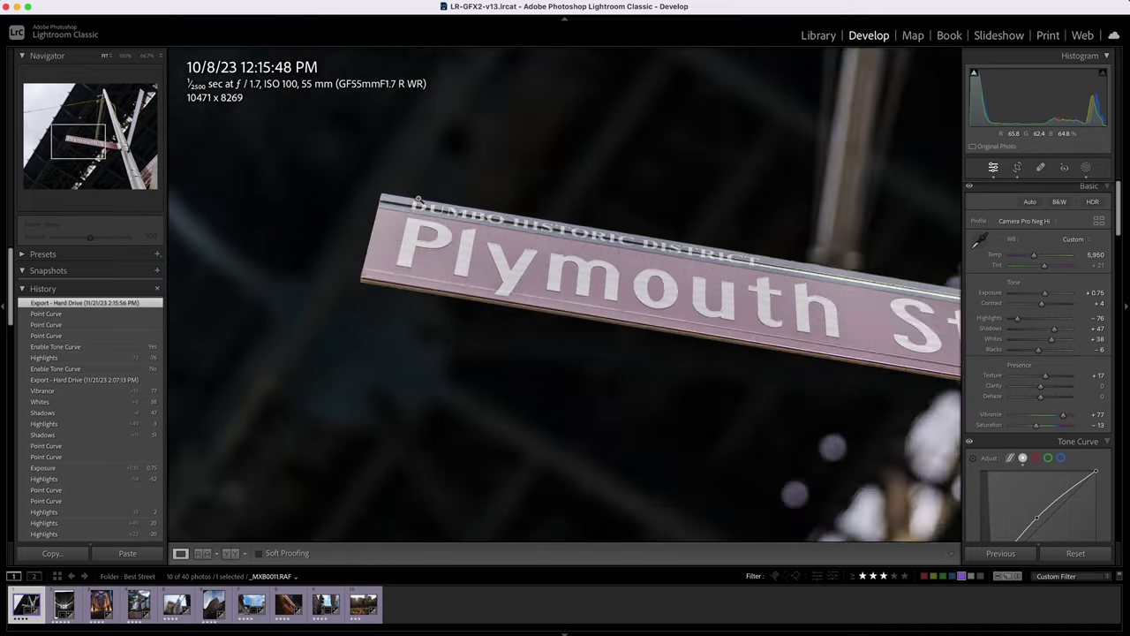
{"action": "left_click", "coordinate": [418, 199]}
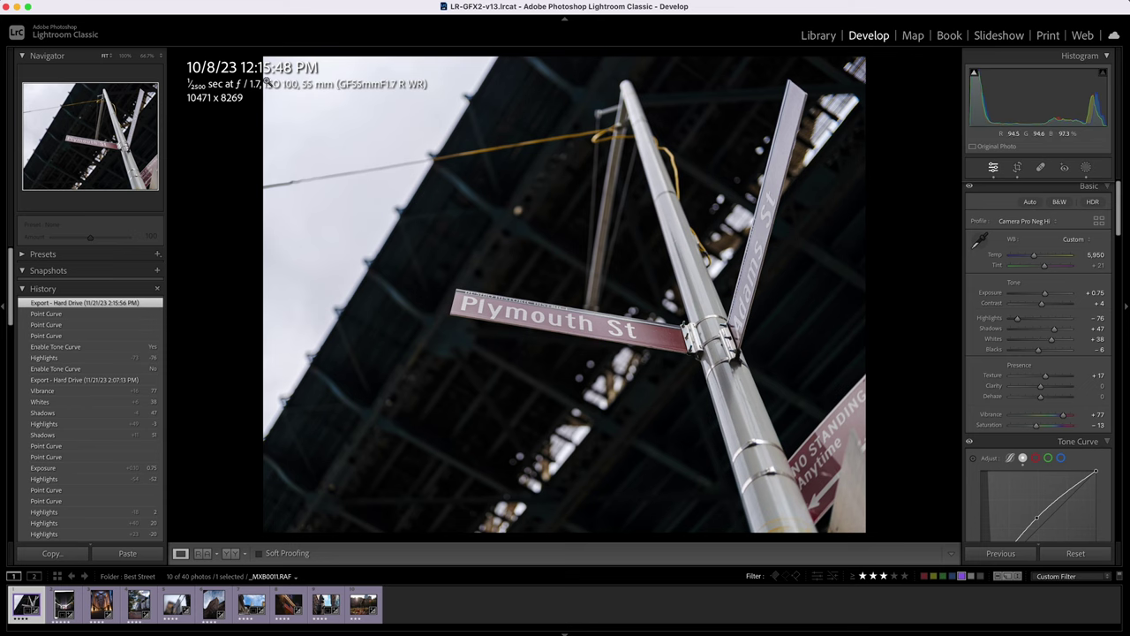
Inspect the Dumbo Historic District lettering at the start of the Plymouth St sign up close, and return to the whole photo
{"action": "left_click", "coordinate": [529, 312]}
{"action": "left_click_drag", "start_coordinate": [529, 313], "coordinate": [694, 450]}
{"action": "left_click_drag", "start_coordinate": [704, 322], "coordinate": [626, 384]}
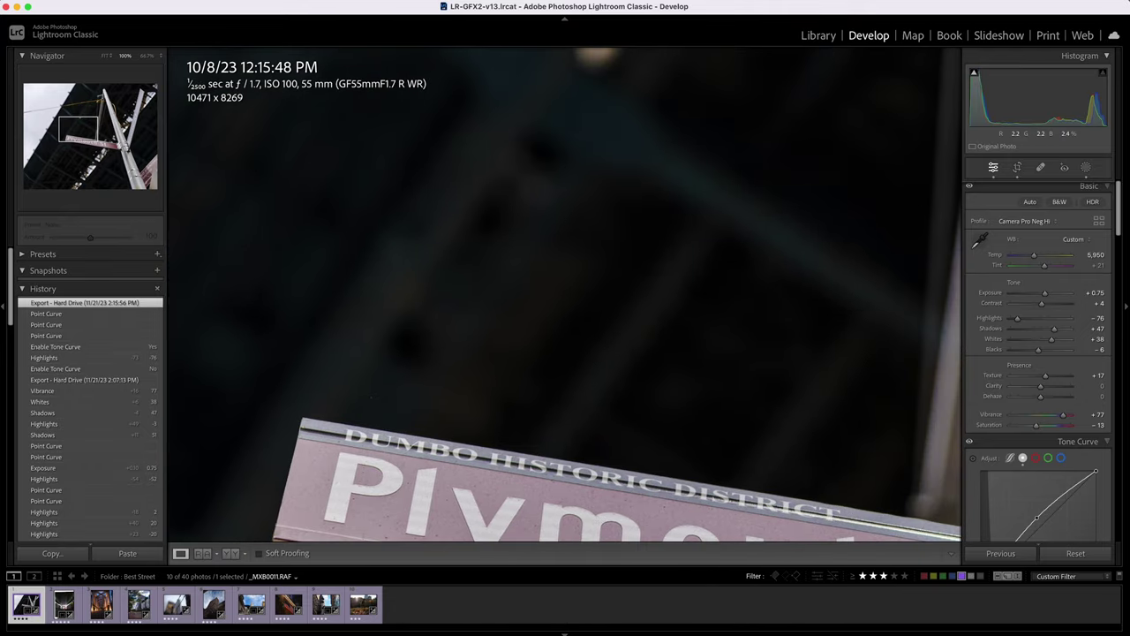
{"action": "left_click", "coordinate": [626, 384]}
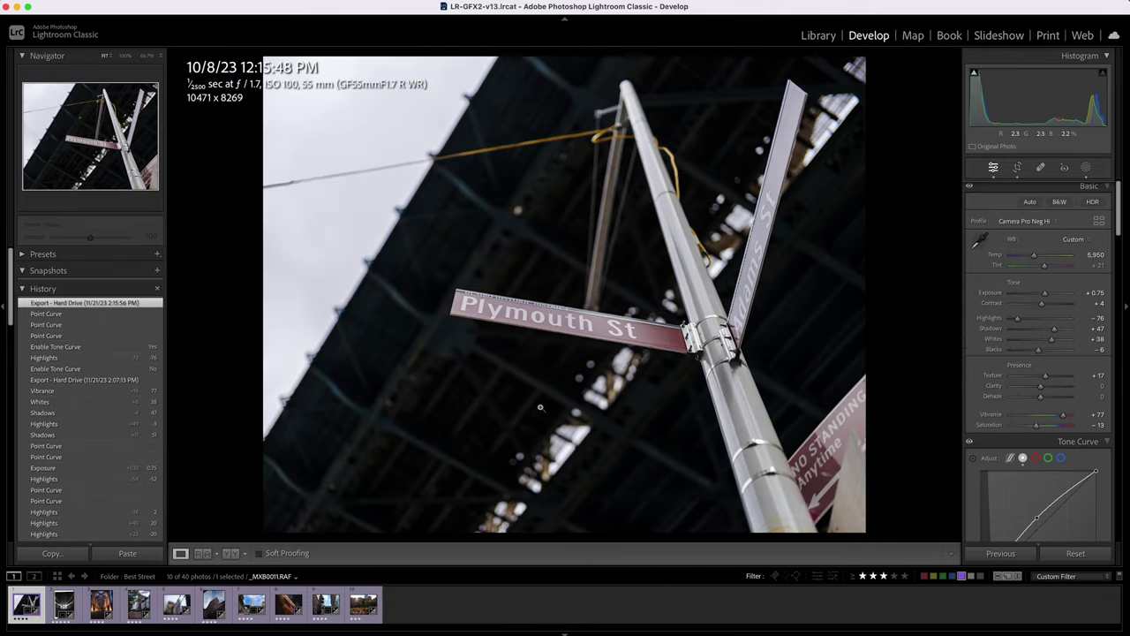
{"action": "left_click_drag", "start_coordinate": [549, 322], "coordinate": [530, 363]}
Open the tunnel photo _MXB0070.RAF and inspect the yellow road lines at 100% magnification
{"action": "key", "text": "Right"}
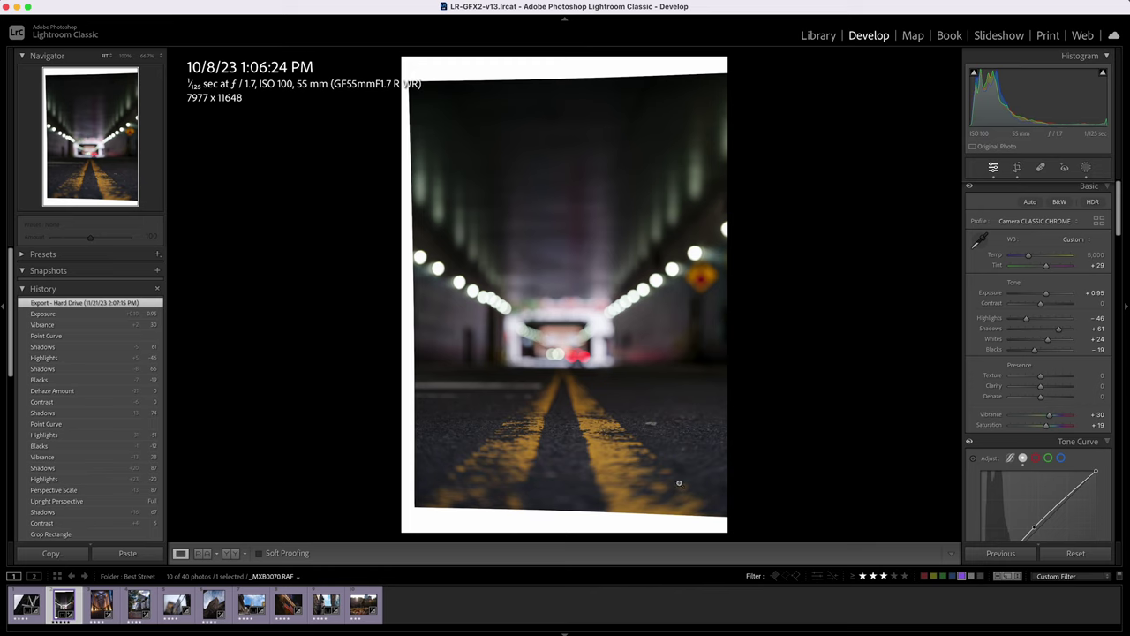
{"action": "left_click", "coordinate": [597, 424]}
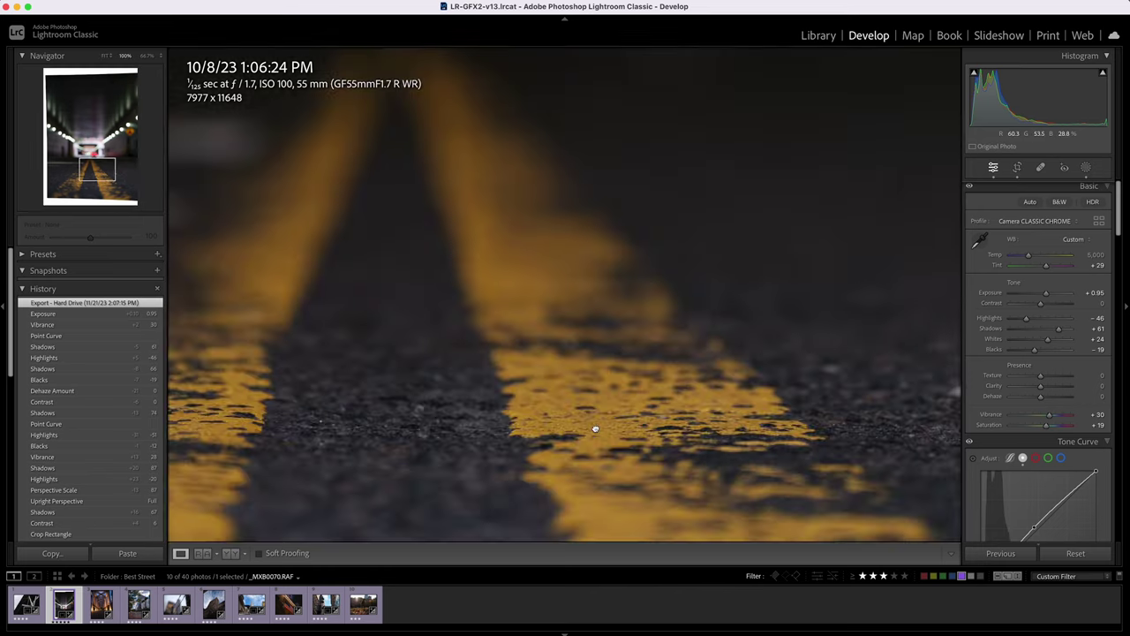
{"action": "left_click", "coordinate": [592, 429]}
{"action": "left_click", "coordinate": [592, 431]}
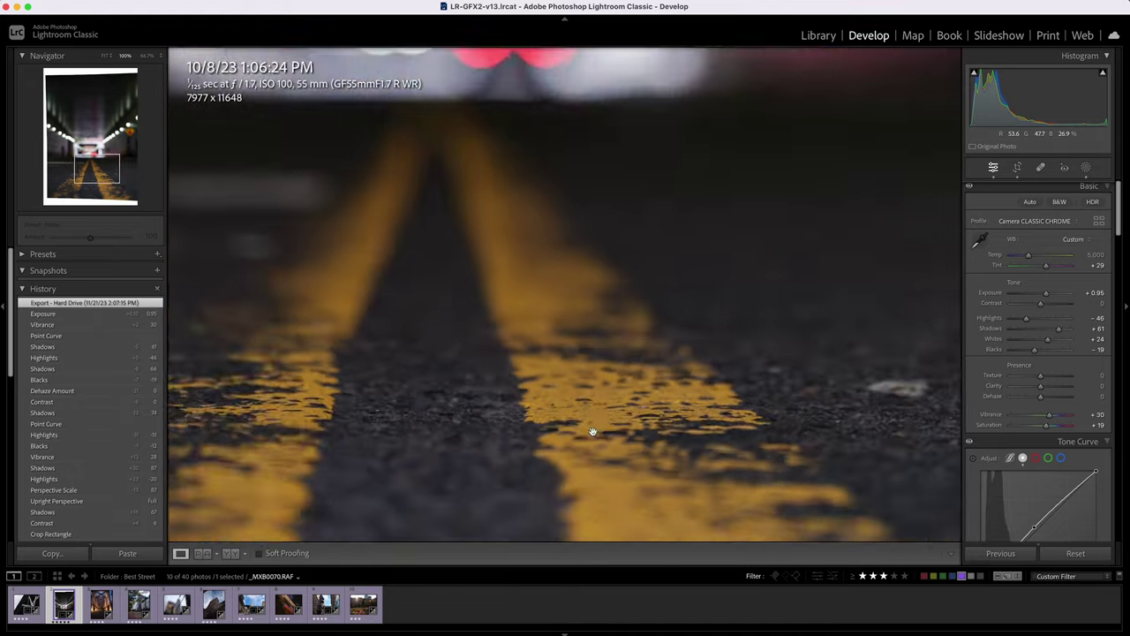
{"action": "left_click_drag", "start_coordinate": [529, 408], "coordinate": [857, 392]}
{"action": "left_click", "coordinate": [432, 392]}
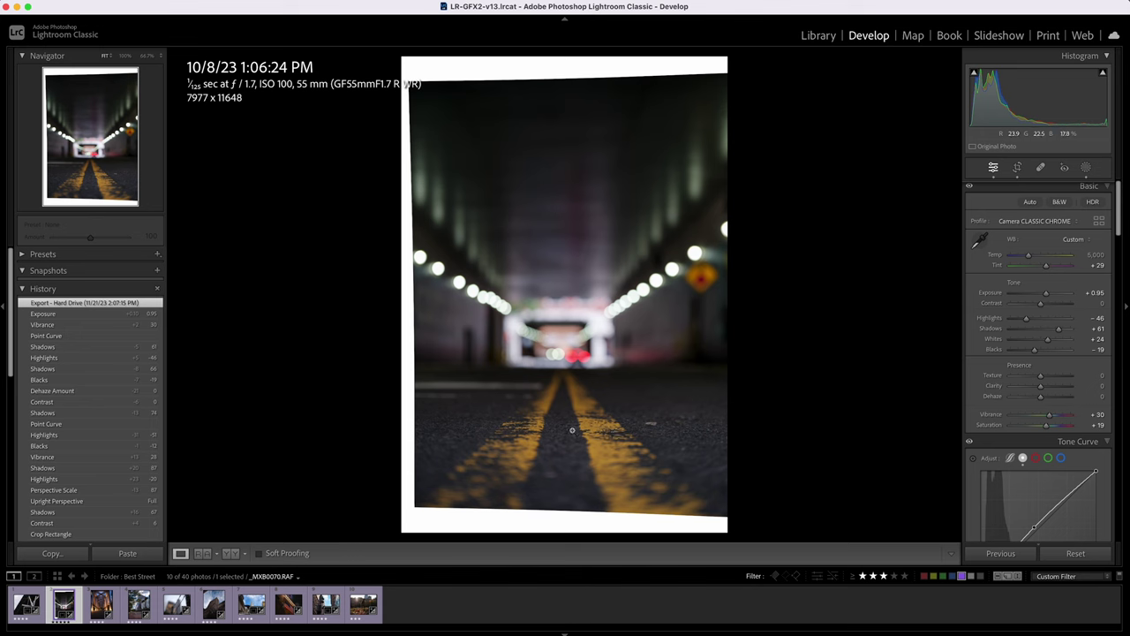
Examine the in-focus band of asphalt and both yellow lines in the tunnel photo at 100% and 200% magnification
{"action": "left_click", "coordinate": [610, 427]}
{"action": "left_click_drag", "start_coordinate": [532, 436], "coordinate": [695, 379]}
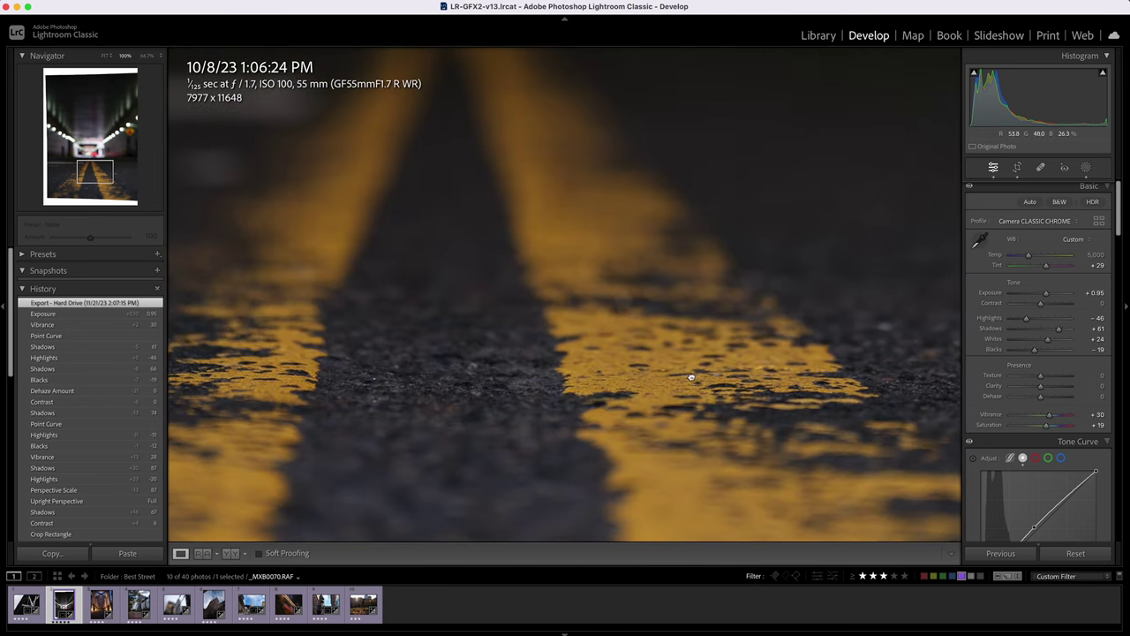
{"action": "key", "text": "super+equal"}
{"action": "left_click_drag", "start_coordinate": [604, 398], "coordinate": [818, 265]}
{"action": "left_click_drag", "start_coordinate": [372, 269], "coordinate": [846, 284]}
{"action": "left_click_drag", "start_coordinate": [595, 301], "coordinate": [847, 314]}
{"action": "key", "text": "super+minus"}
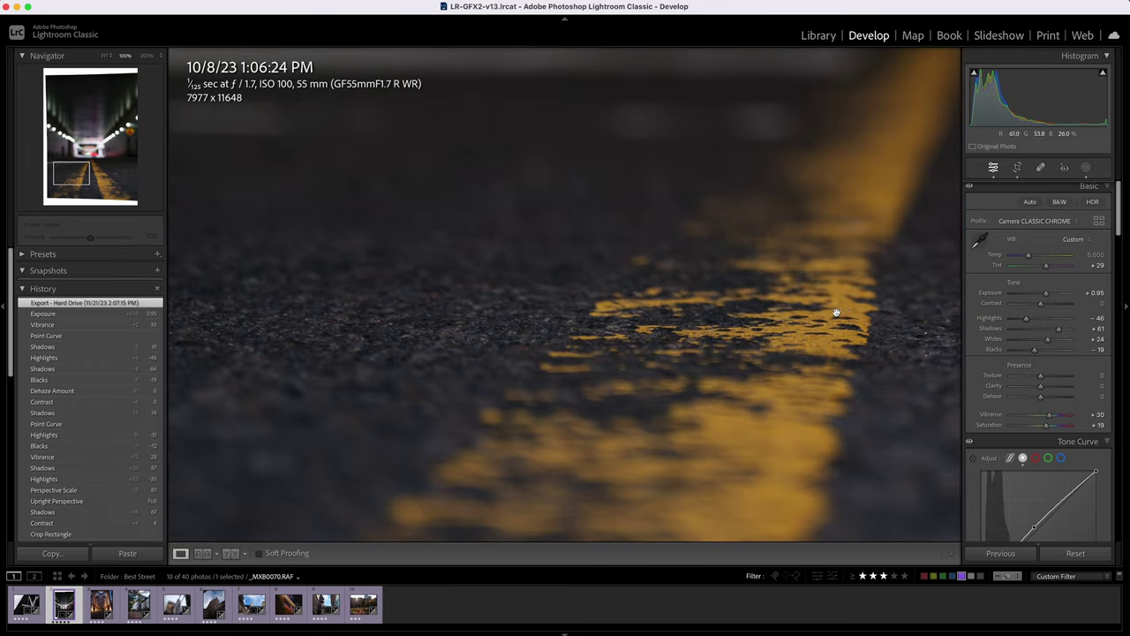
{"action": "left_click", "coordinate": [837, 311]}
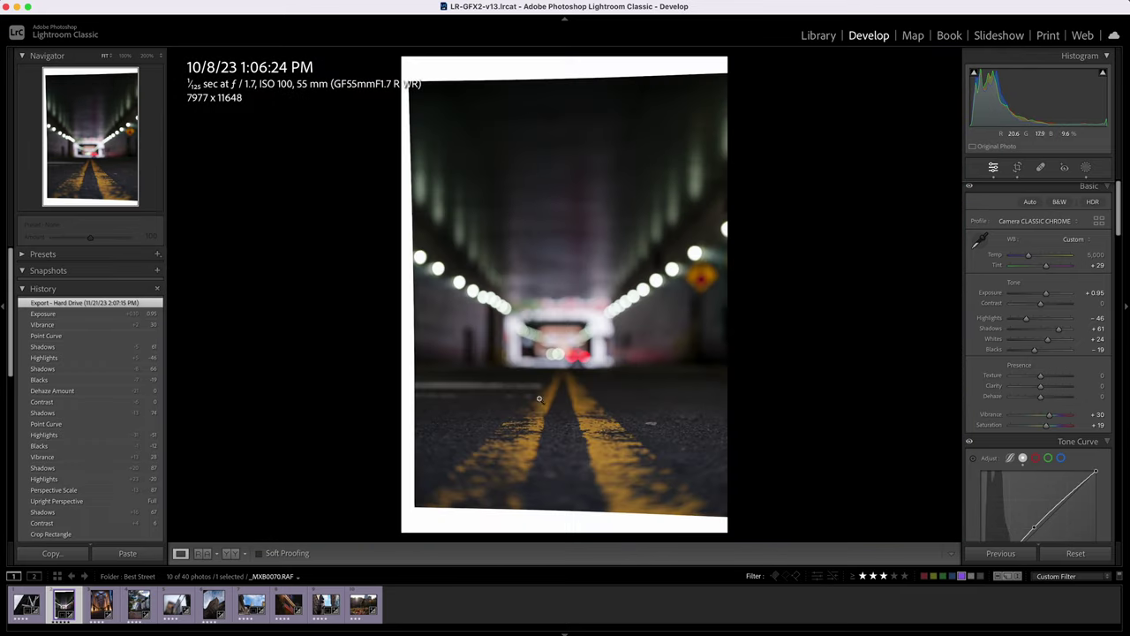
Examine the blurred tunnel lights and the road foreground at 33.3% magnification, and return to the whole photo
{"action": "left_click", "coordinate": [565, 348]}
{"action": "key", "text": "super+minus"}
{"action": "key", "text": "super+minus"}
{"action": "key", "text": "super+minus"}
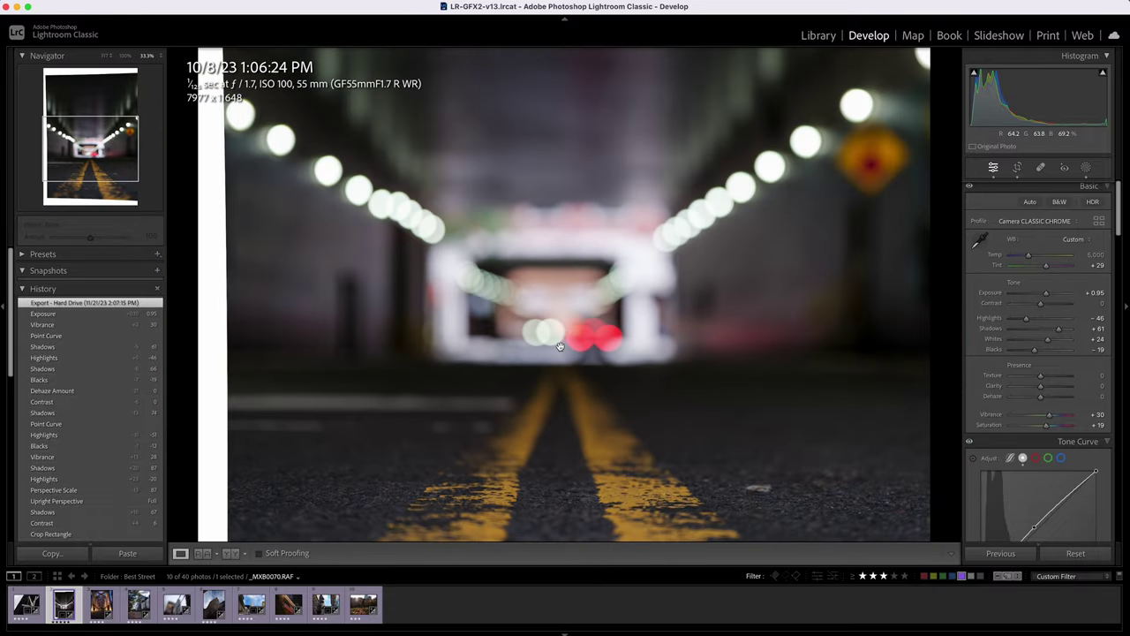
{"action": "scroll", "coordinate": [559, 346], "scroll_direction": "up", "scroll_amount": 3}
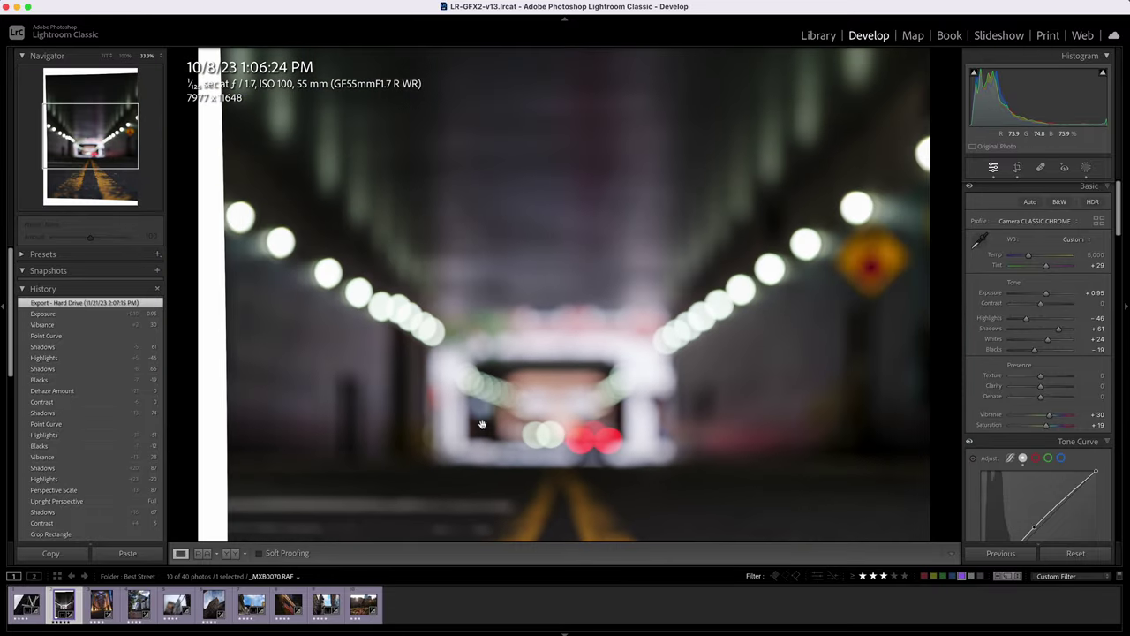
{"action": "scroll", "coordinate": [467, 502], "scroll_direction": "down", "scroll_amount": 5}
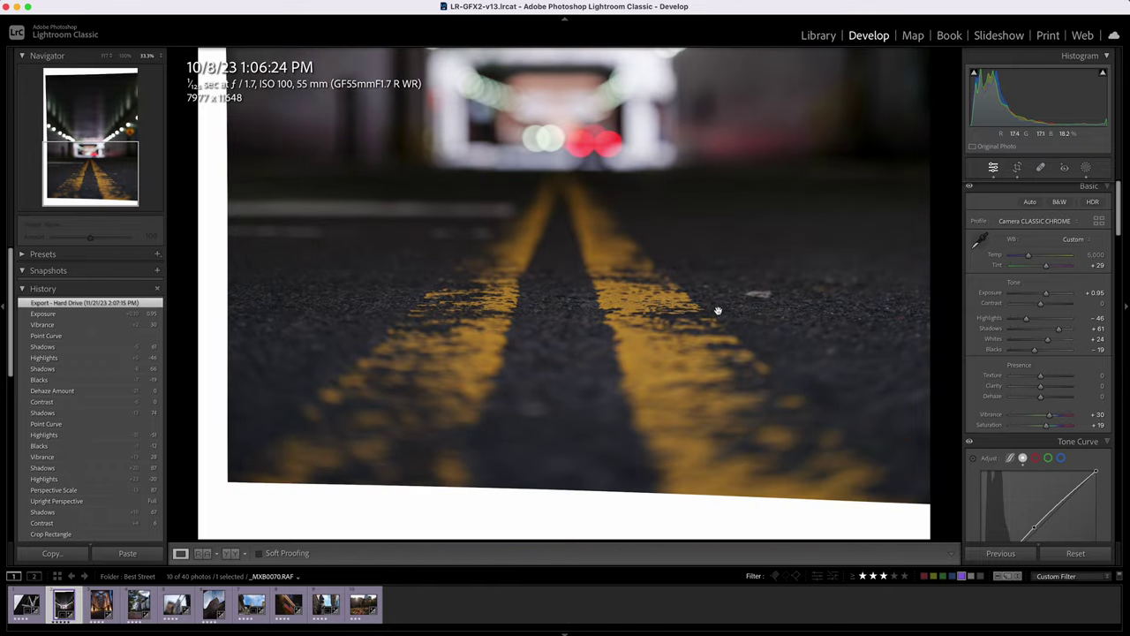
{"action": "left_click_drag", "start_coordinate": [755, 341], "coordinate": [449, 336]}
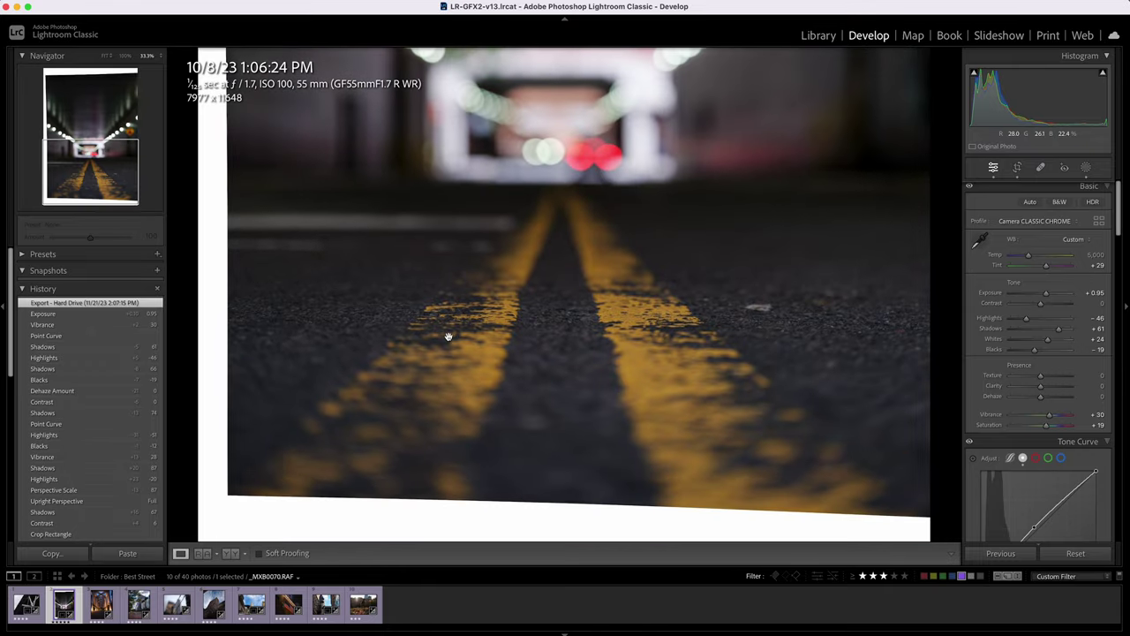
{"action": "key", "text": "super+minus"}
{"action": "left_click", "coordinate": [448, 336]}
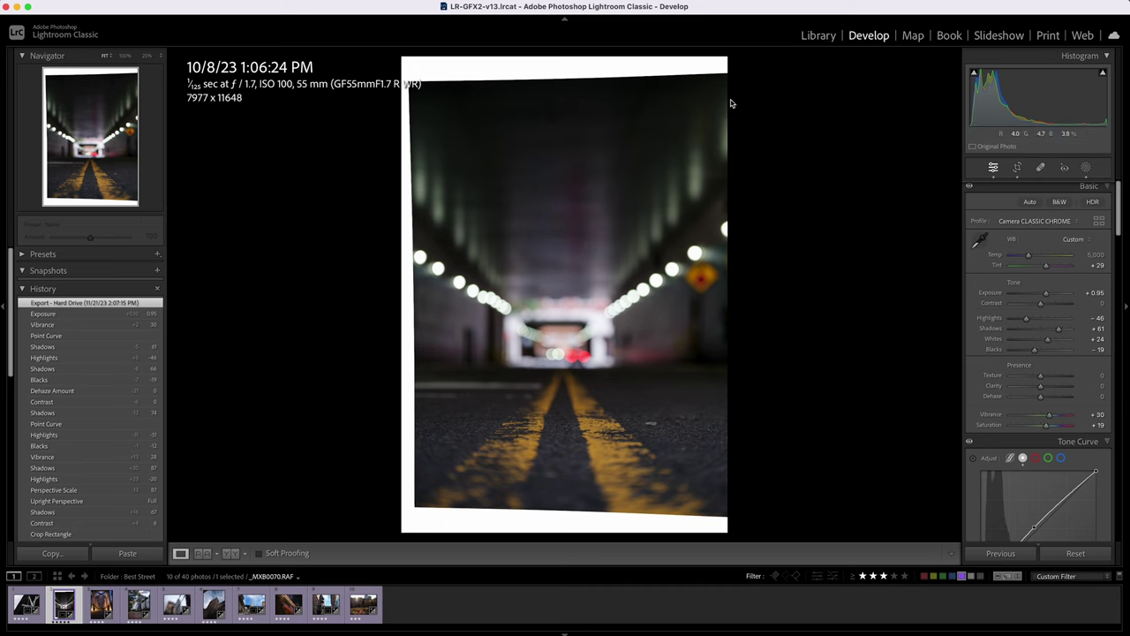
Open the bridge photo _MXB0296.RAF, inspect its deck up close, and compare the edited photo with its unedited version
{"action": "key", "text": "Right"}
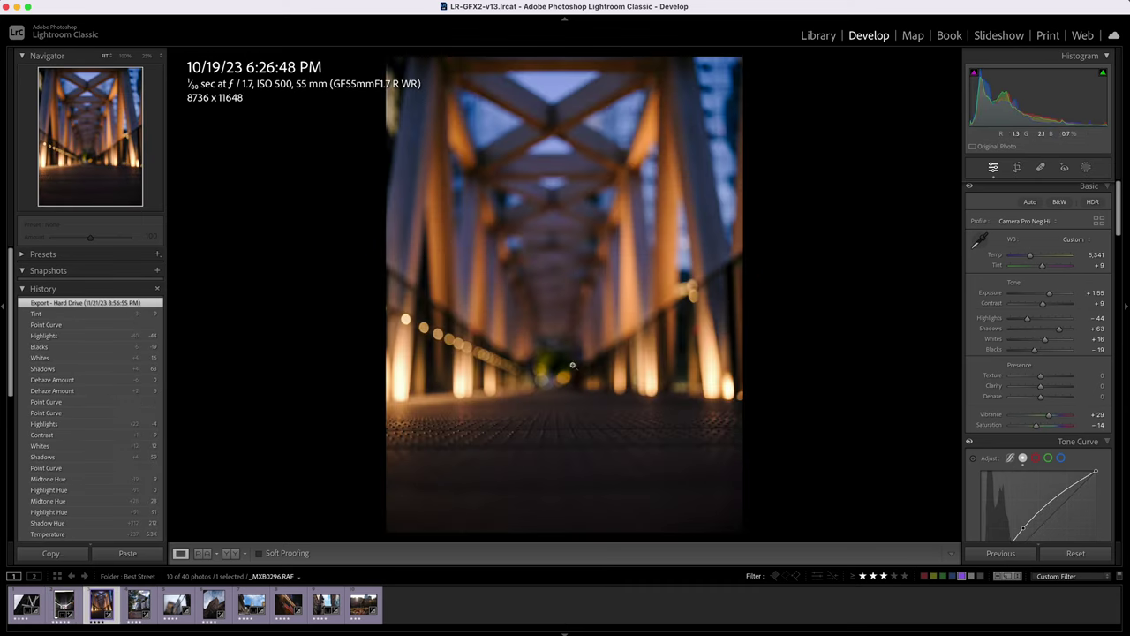
{"action": "left_click", "coordinate": [563, 438]}
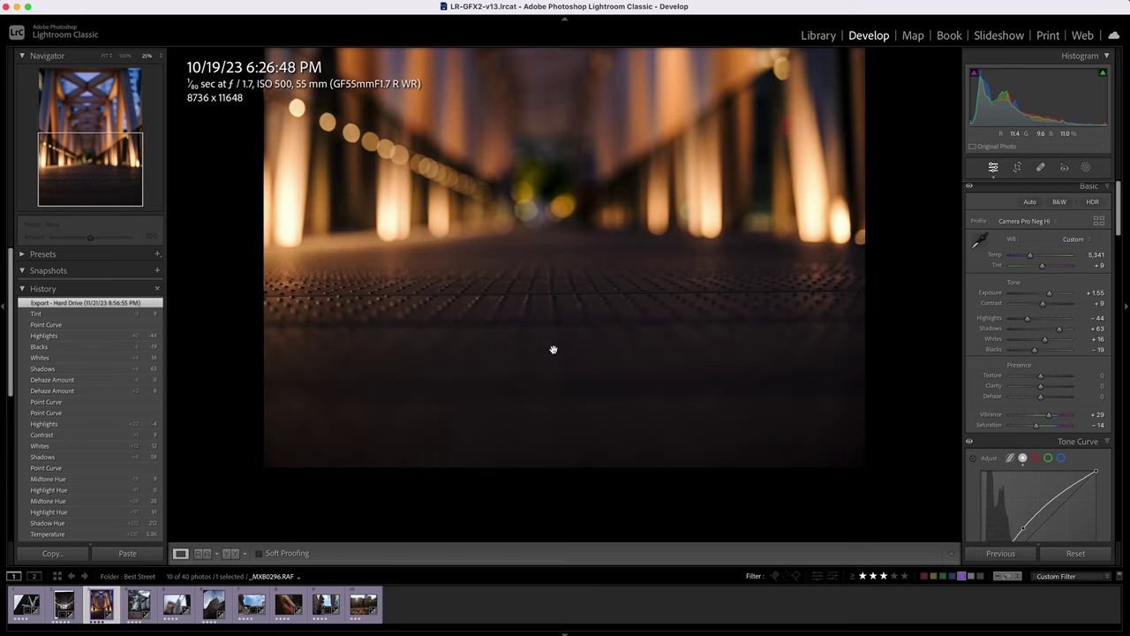
{"action": "left_click", "coordinate": [552, 348]}
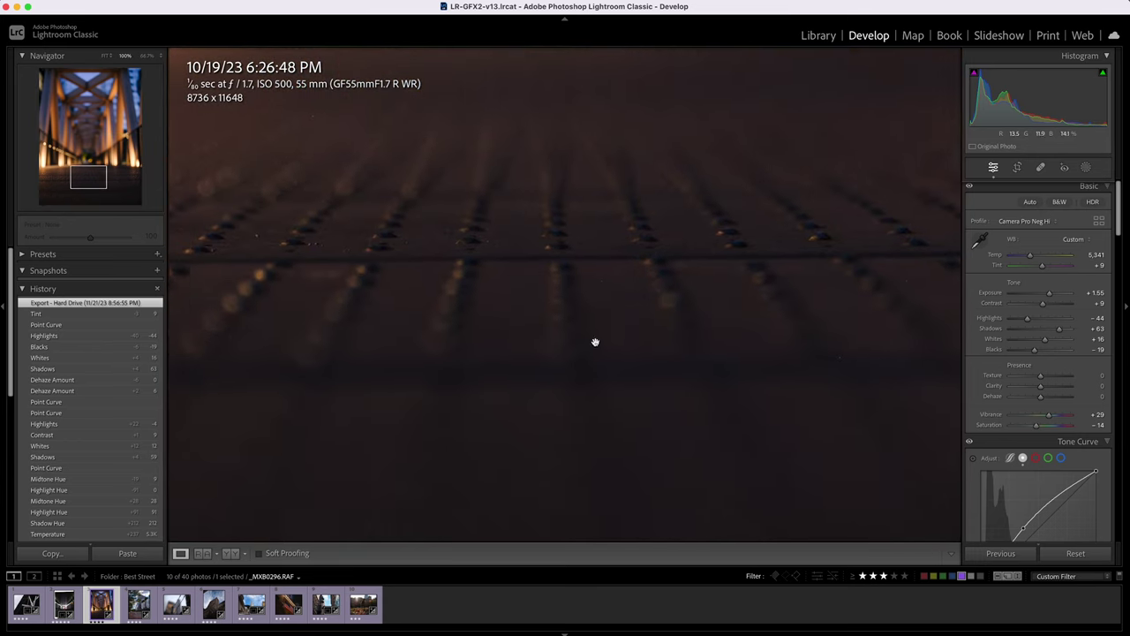
{"action": "left_click", "coordinate": [398, 243]}
{"action": "key", "text": "backslash"}
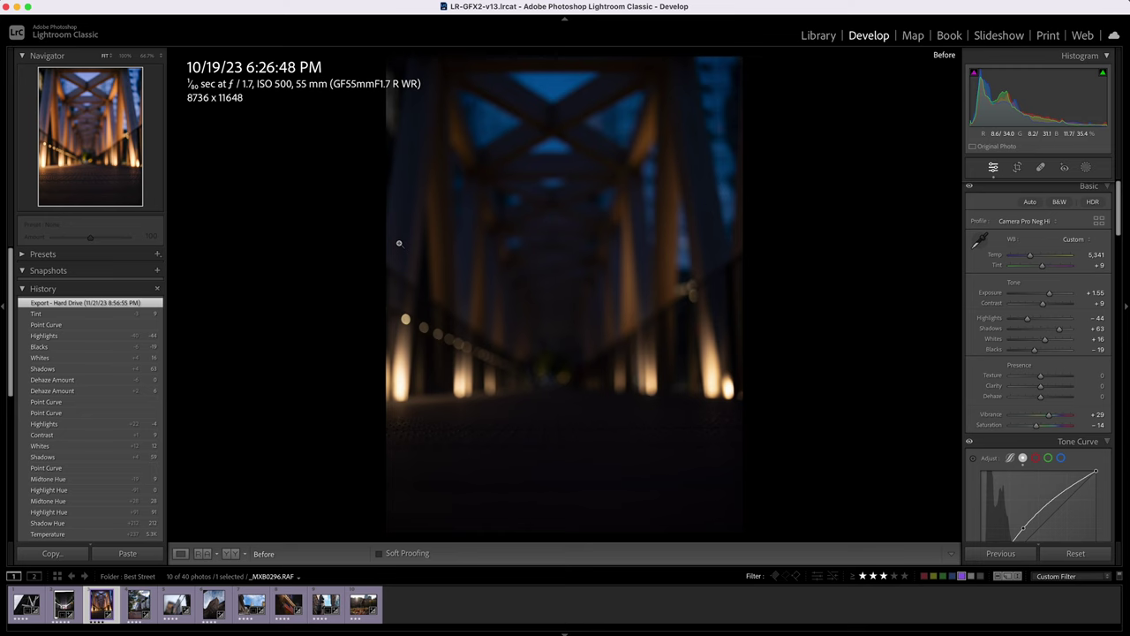
{"action": "key", "text": "backslash"}
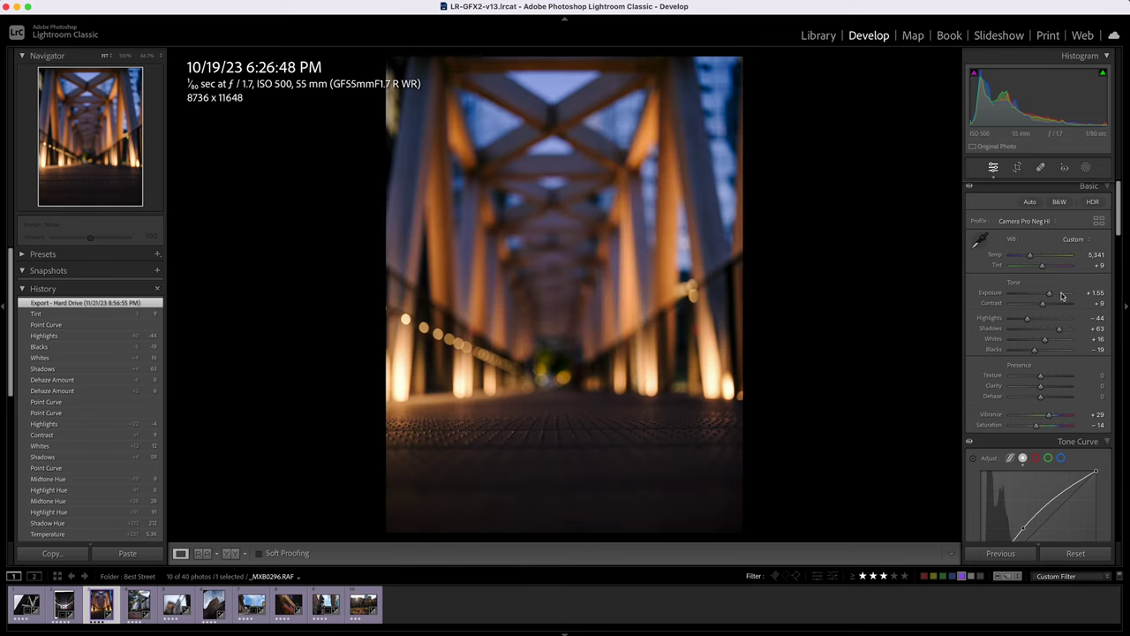
Examine the studded bridge deck from edge to edge at 100% and 200% magnification, ending with the whole photo in view
{"action": "left_click", "coordinate": [453, 440]}
{"action": "left_click_drag", "start_coordinate": [380, 406], "coordinate": [784, 380]}
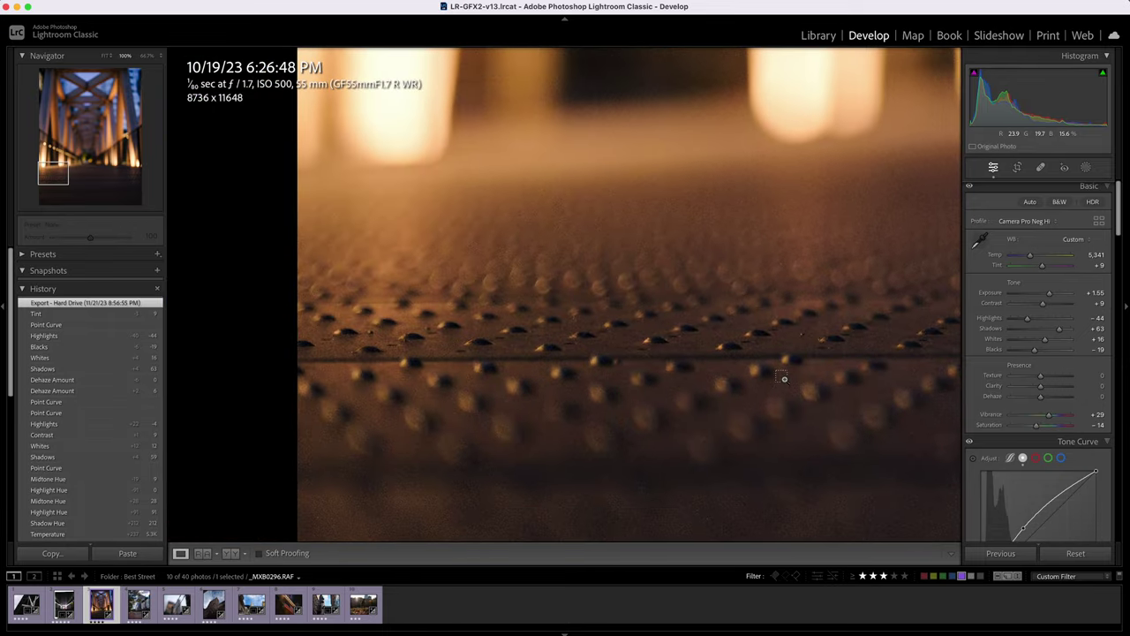
{"action": "key", "text": "super+equal"}
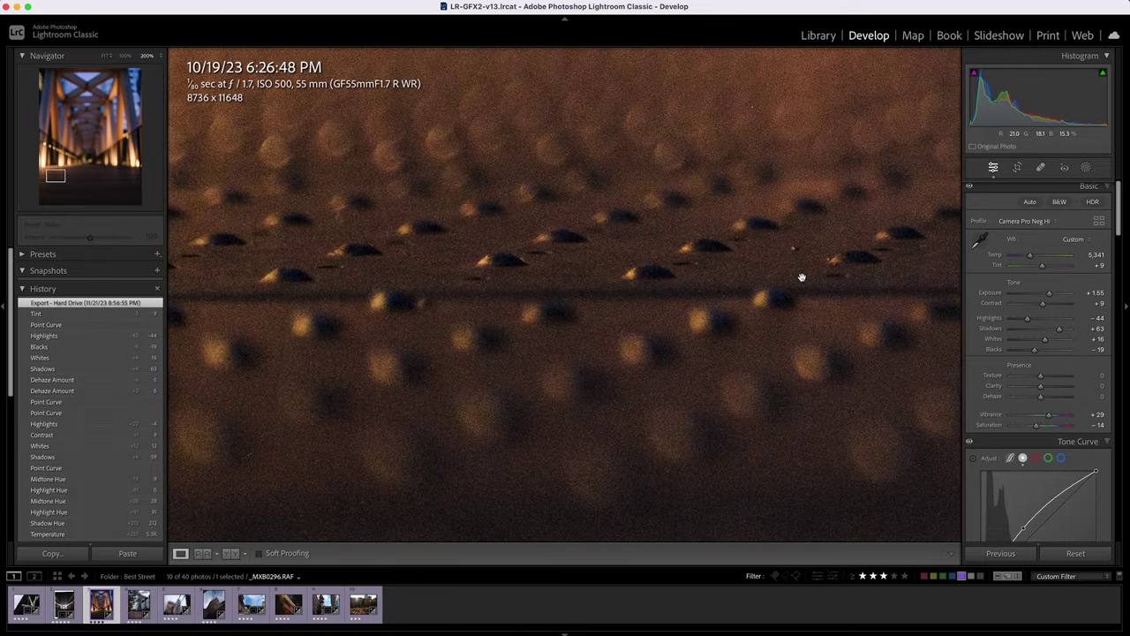
{"action": "left_click_drag", "start_coordinate": [802, 277], "coordinate": [488, 281]}
{"action": "left_click_drag", "start_coordinate": [781, 258], "coordinate": [499, 239]}
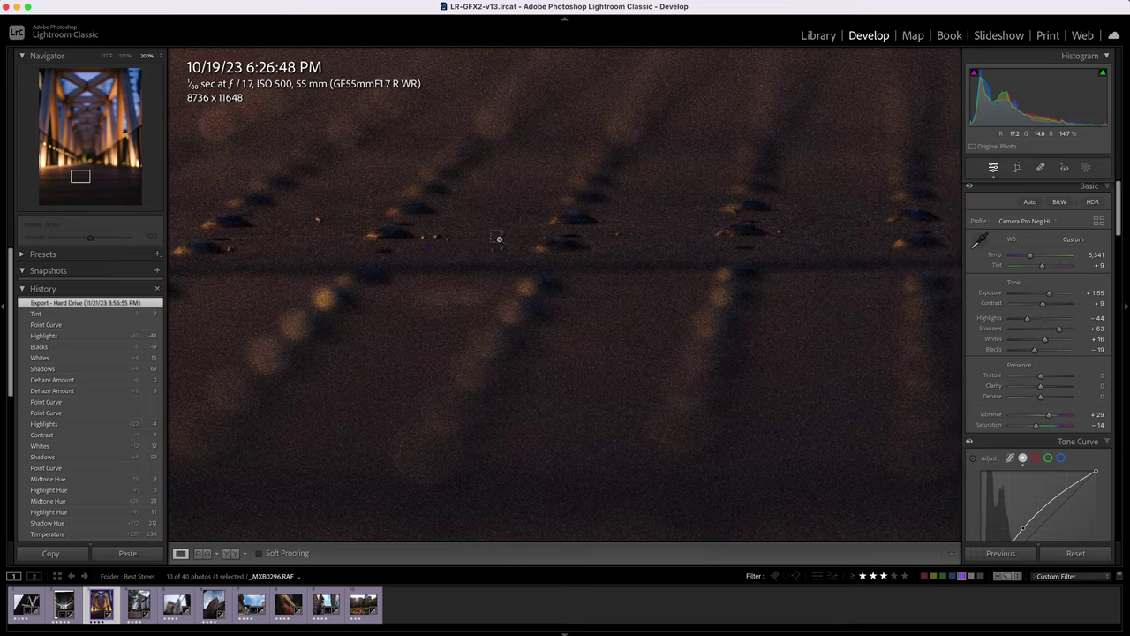
{"action": "key", "text": "super+minus"}
{"action": "left_click_drag", "start_coordinate": [757, 262], "coordinate": [338, 255]}
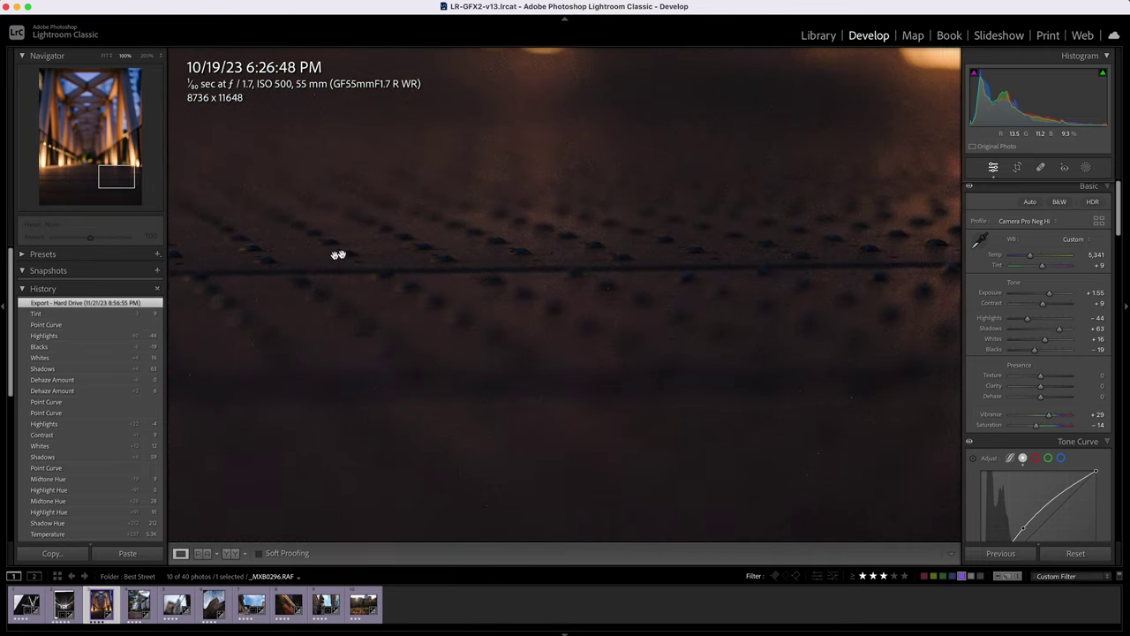
{"action": "left_click_drag", "start_coordinate": [778, 279], "coordinate": [228, 263]}
{"action": "left_click_drag", "start_coordinate": [336, 244], "coordinate": [715, 304]}
{"action": "key", "text": "super+minus"}
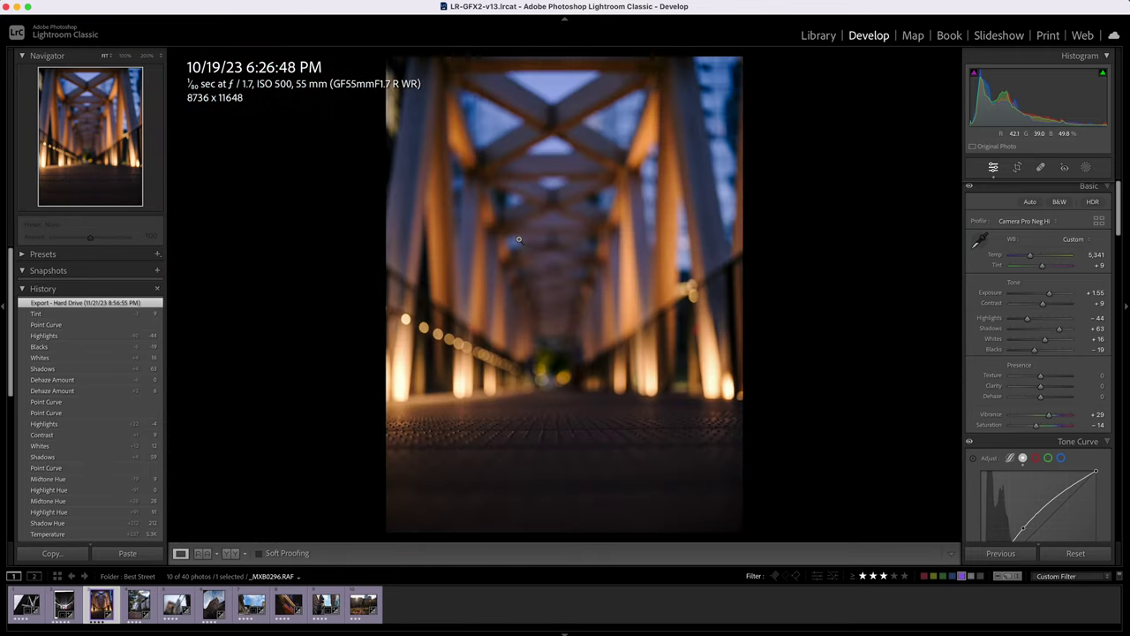
Inspect the out-of-focus lights along the bridge railing up close, and return to the whole photo
{"action": "left_click", "coordinate": [493, 247]}
{"action": "left_click_drag", "start_coordinate": [458, 408], "coordinate": [544, 474]}
{"action": "left_click_drag", "start_coordinate": [296, 496], "coordinate": [773, 423]}
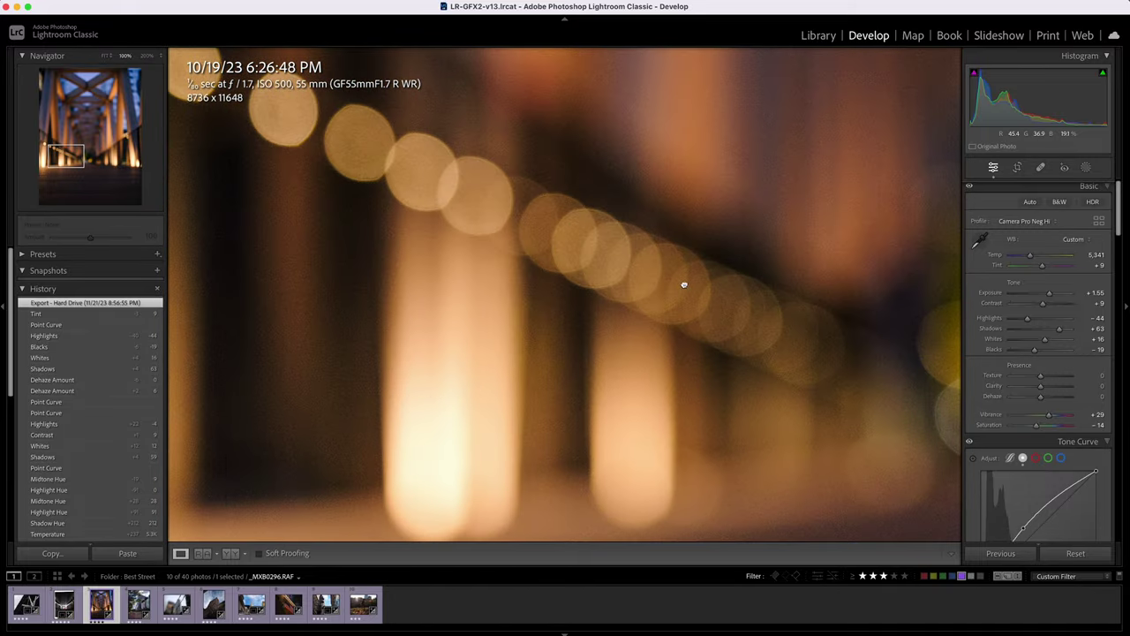
{"action": "left_click", "coordinate": [684, 284]}
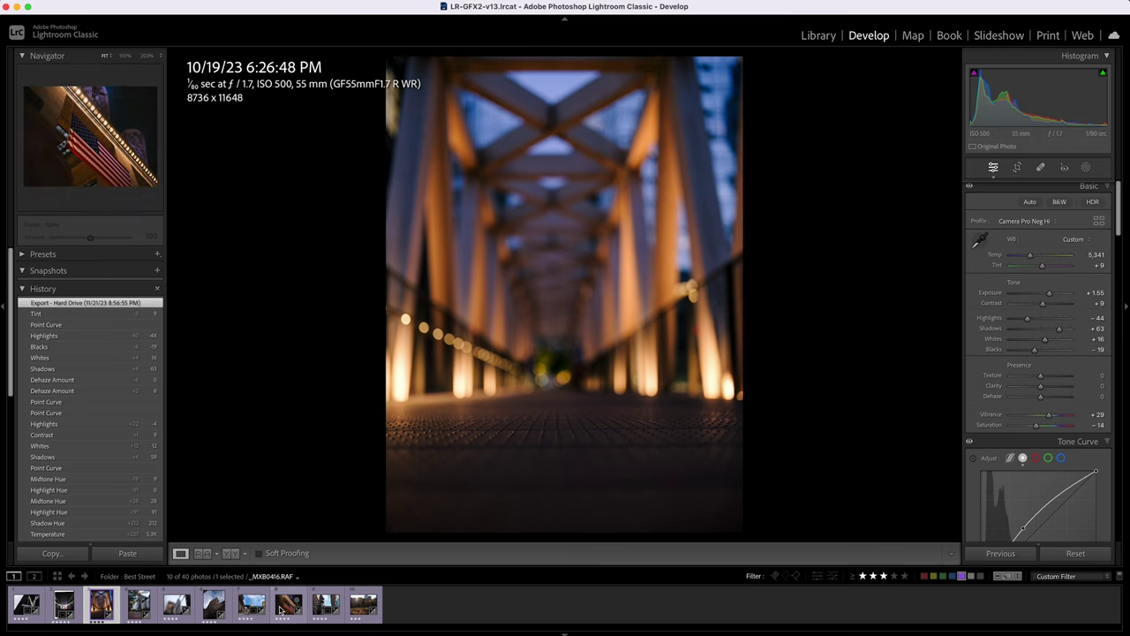
Select the American flag photo _MXB0416.RAF and move it to fourth place in the photo order, directly after the bridge photo
{"action": "left_click", "coordinate": [281, 610]}
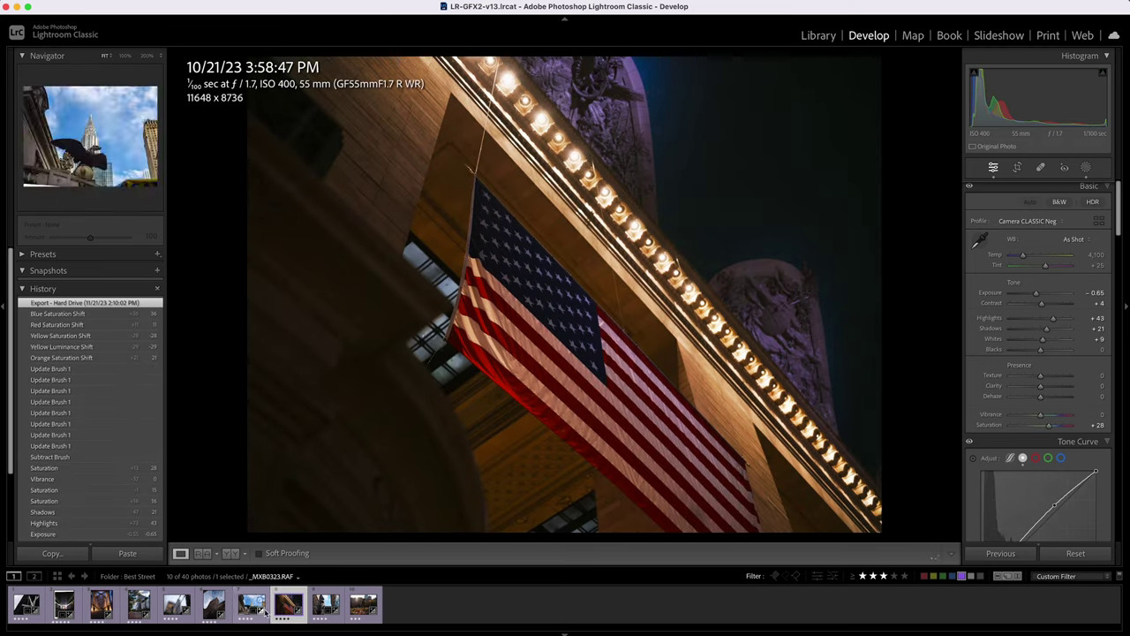
{"action": "left_click_drag", "start_coordinate": [284, 608], "coordinate": [121, 606]}
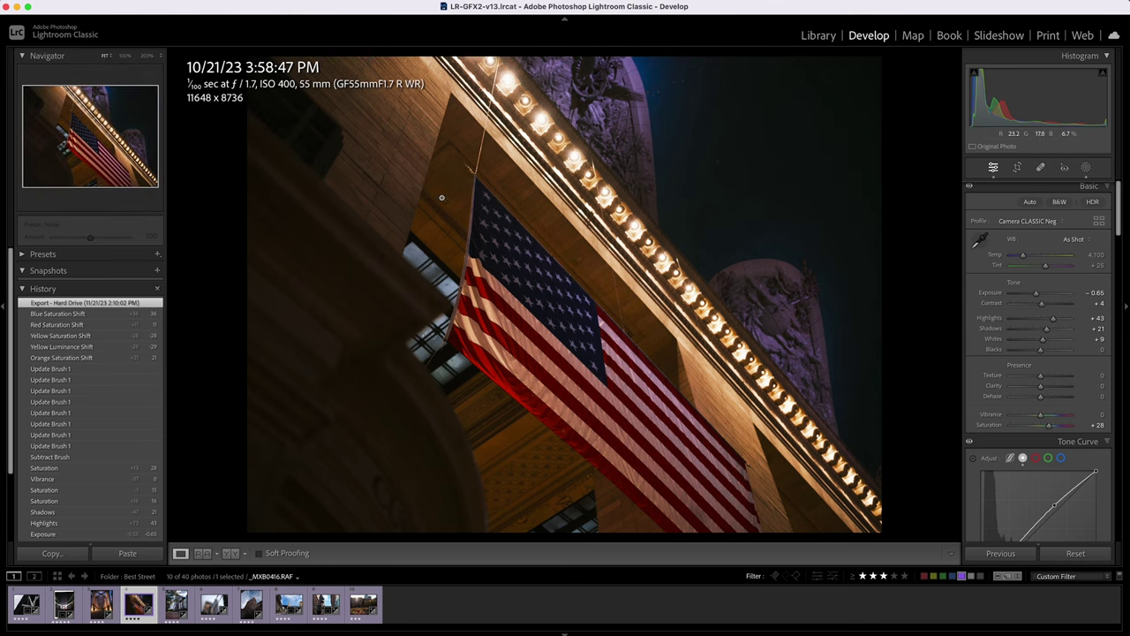
Inspect the wall and the upper corner of the flag at 100% and 200%, ending with the whole photo in view
{"action": "left_click", "coordinate": [386, 227]}
{"action": "left_click_drag", "start_coordinate": [641, 100], "coordinate": [563, 340]}
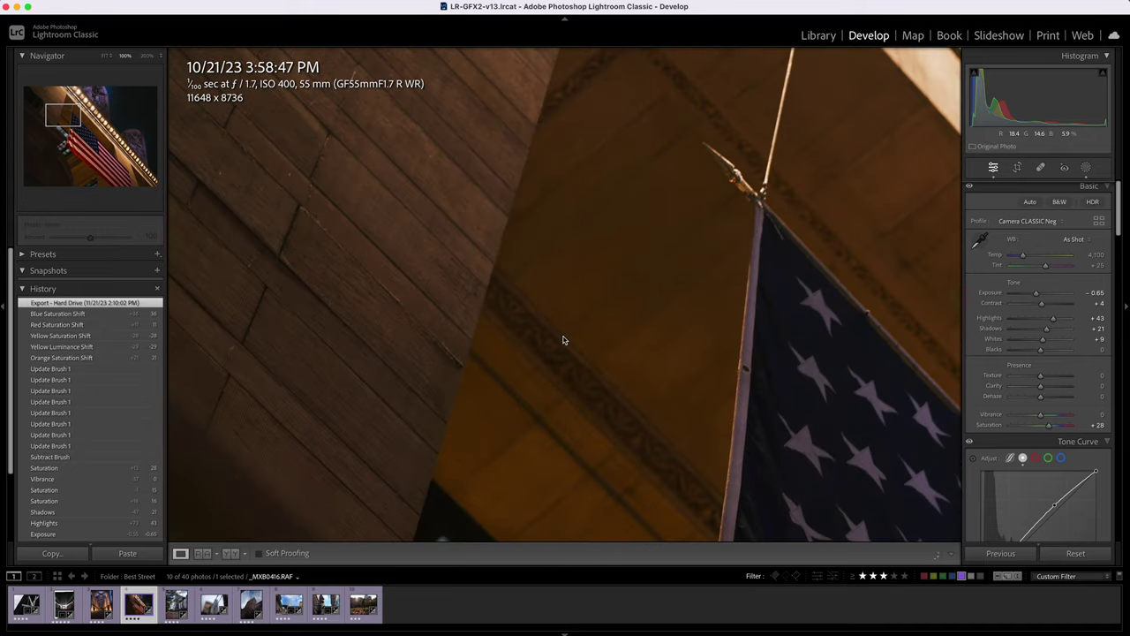
{"action": "key", "text": "super+equal"}
{"action": "left_click_drag", "start_coordinate": [531, 159], "coordinate": [718, 211]}
{"action": "left_click_drag", "start_coordinate": [788, 334], "coordinate": [505, 362]}
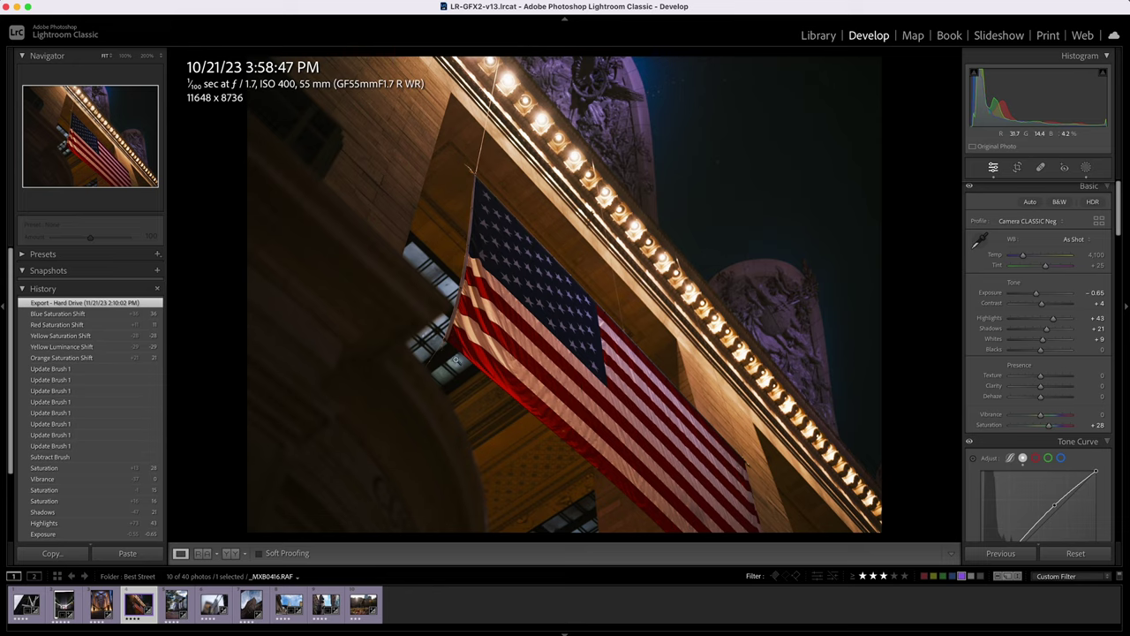
Examine the flag's stripes and stars across its full width at 200%, and return to the whole photo
{"action": "left_click", "coordinate": [500, 301]}
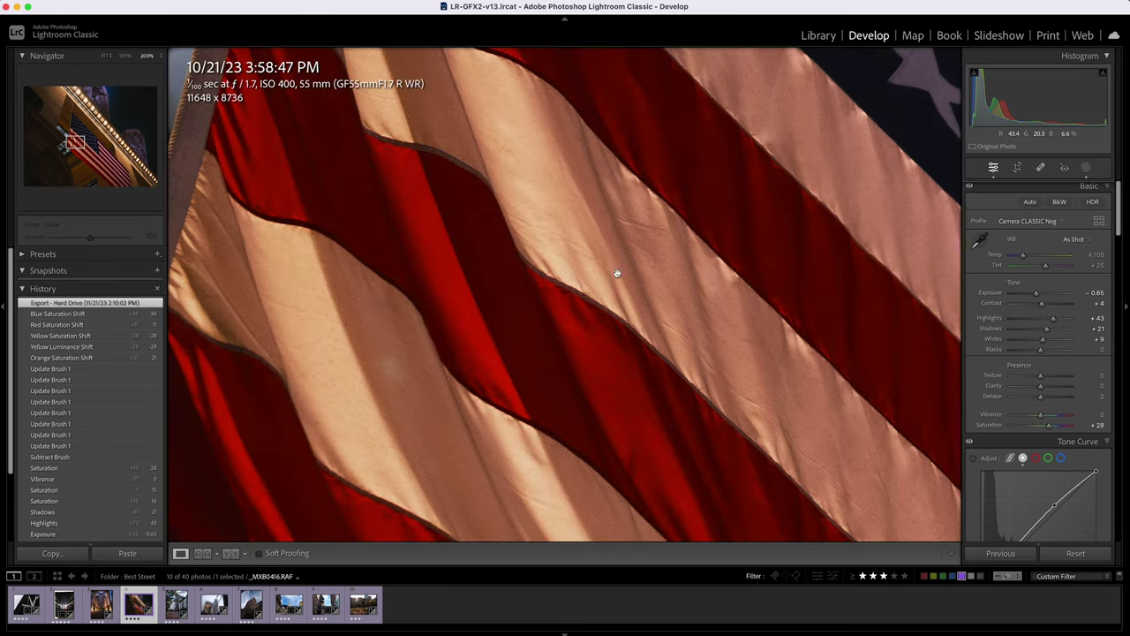
{"action": "left_click_drag", "start_coordinate": [796, 180], "coordinate": [202, 212]}
{"action": "left_click_drag", "start_coordinate": [669, 266], "coordinate": [412, 85]}
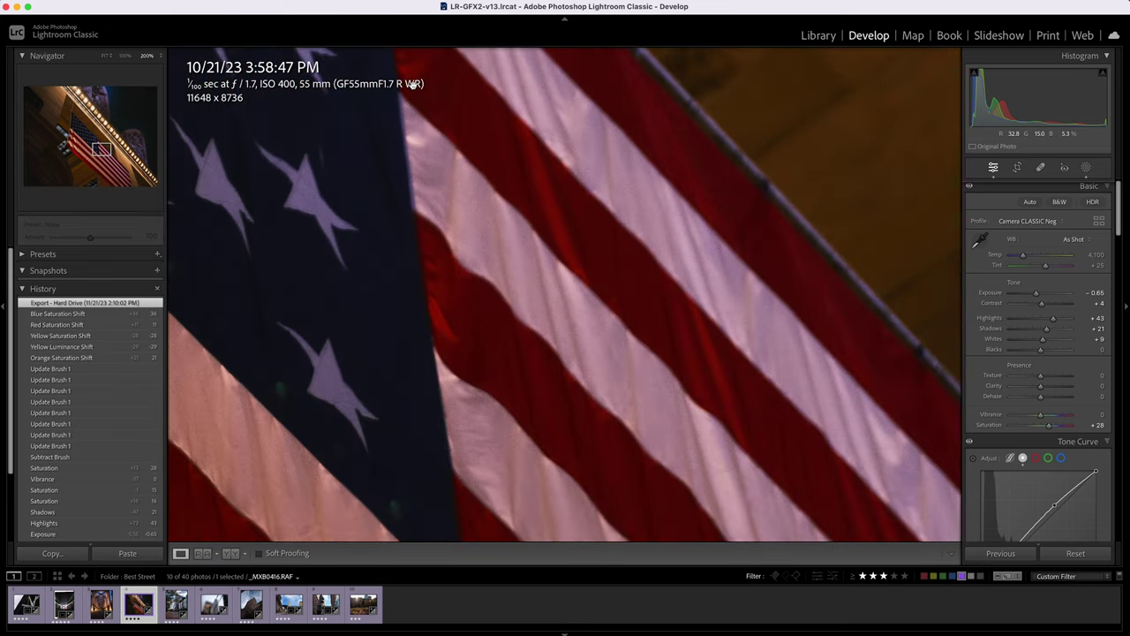
{"action": "left_click_drag", "start_coordinate": [729, 187], "coordinate": [484, 47]}
{"action": "left_click_drag", "start_coordinate": [706, 318], "coordinate": [434, 65]}
{"action": "left_click_drag", "start_coordinate": [675, 291], "coordinate": [398, 38]}
{"action": "left_click_drag", "start_coordinate": [775, 351], "coordinate": [598, 110]}
{"action": "left_click_drag", "start_coordinate": [530, 221], "coordinate": [845, 25]}
{"action": "left_click_drag", "start_coordinate": [460, 287], "coordinate": [767, 99]}
{"action": "left_click_drag", "start_coordinate": [474, 204], "coordinate": [703, 400]}
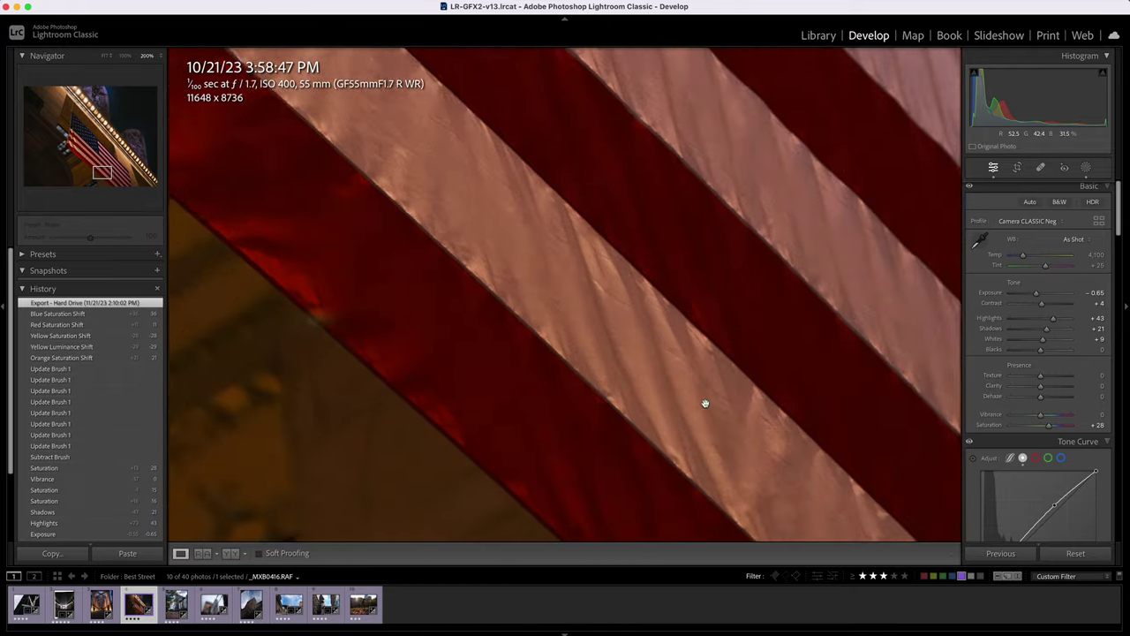
{"action": "left_click_drag", "start_coordinate": [661, 138], "coordinate": [326, 261]}
{"action": "left_click_drag", "start_coordinate": [515, 319], "coordinate": [912, 196]}
{"action": "left_click_drag", "start_coordinate": [537, 233], "coordinate": [693, 468]}
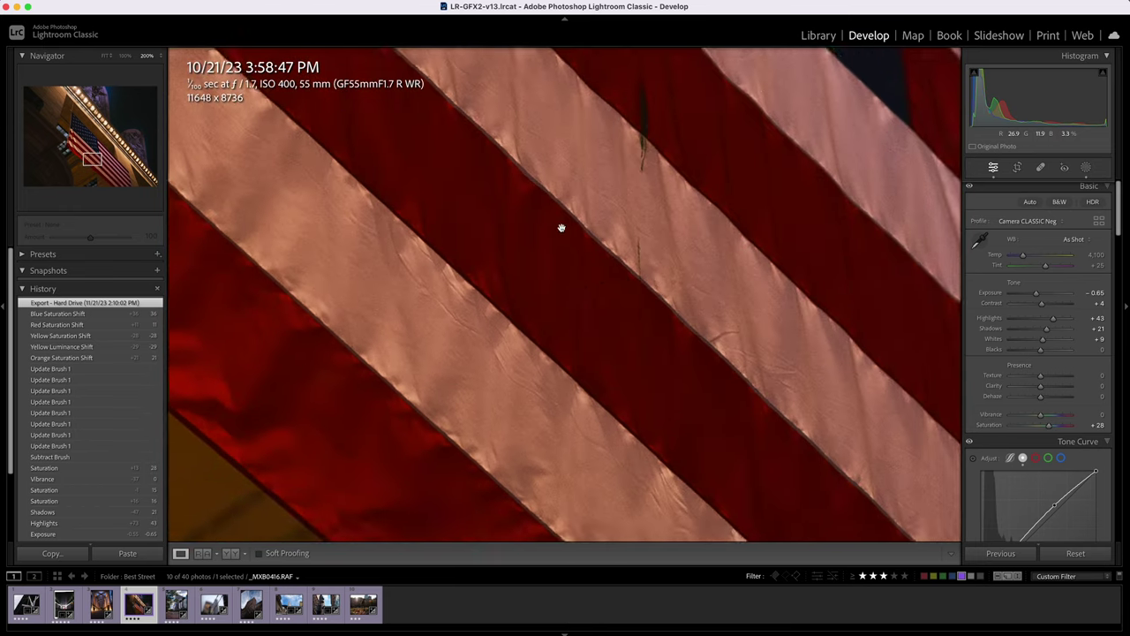
{"action": "left_click_drag", "start_coordinate": [639, 139], "coordinate": [747, 389]}
{"action": "left_click_drag", "start_coordinate": [556, 192], "coordinate": [674, 548]}
{"action": "left_click_drag", "start_coordinate": [500, 321], "coordinate": [618, 530]}
{"action": "left_click_drag", "start_coordinate": [516, 209], "coordinate": [589, 201]}
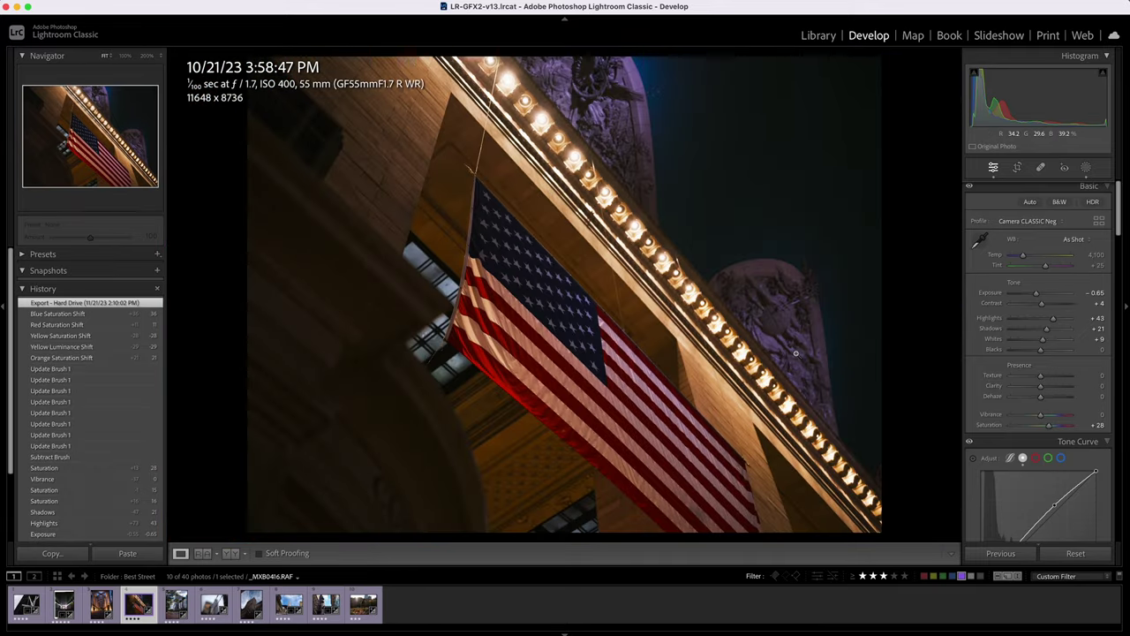
Inspect the row of lit bulbs and the out-of-focus area around them at 200%, ending with the whole photo in view
{"action": "left_click", "coordinate": [659, 282]}
{"action": "left_click_drag", "start_coordinate": [761, 228], "coordinate": [728, 382]}
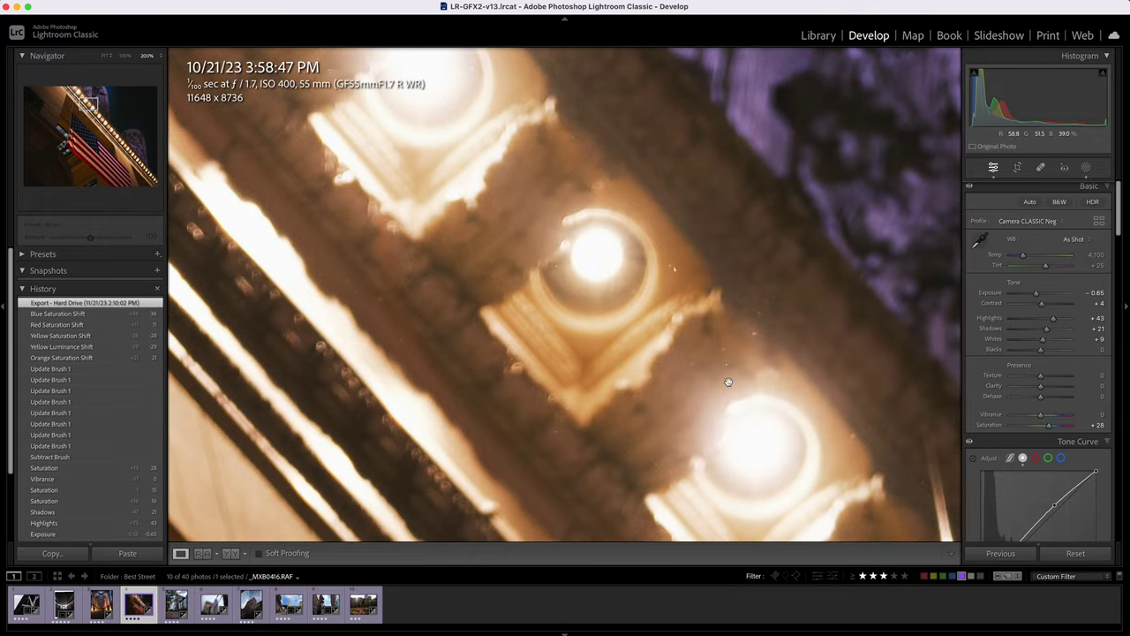
{"action": "left_click", "coordinate": [739, 380]}
{"action": "left_click", "coordinate": [858, 268]}
{"action": "left_click_drag", "start_coordinate": [431, 377], "coordinate": [681, 272]}
{"action": "left_click", "coordinate": [747, 248]}
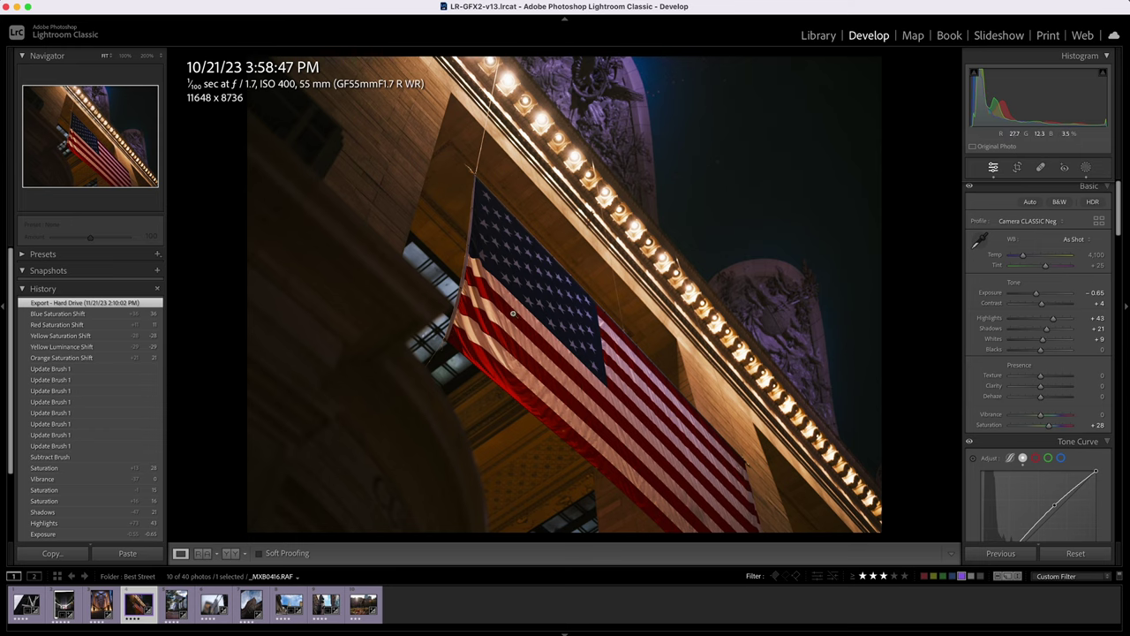
Open the street photo _MXB0161.RAF and inspect the building facade and the Ashland Pl signs at 200% and 100%
{"action": "key", "text": "Right"}
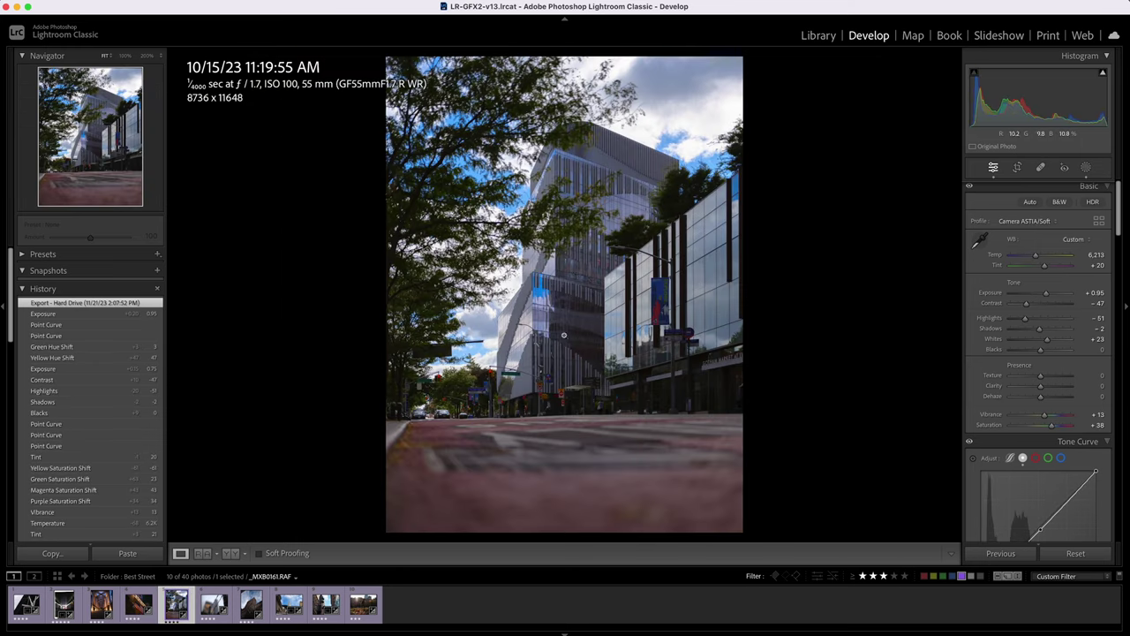
{"action": "left_click", "coordinate": [564, 304]}
{"action": "left_click_drag", "start_coordinate": [524, 296], "coordinate": [980, 248]}
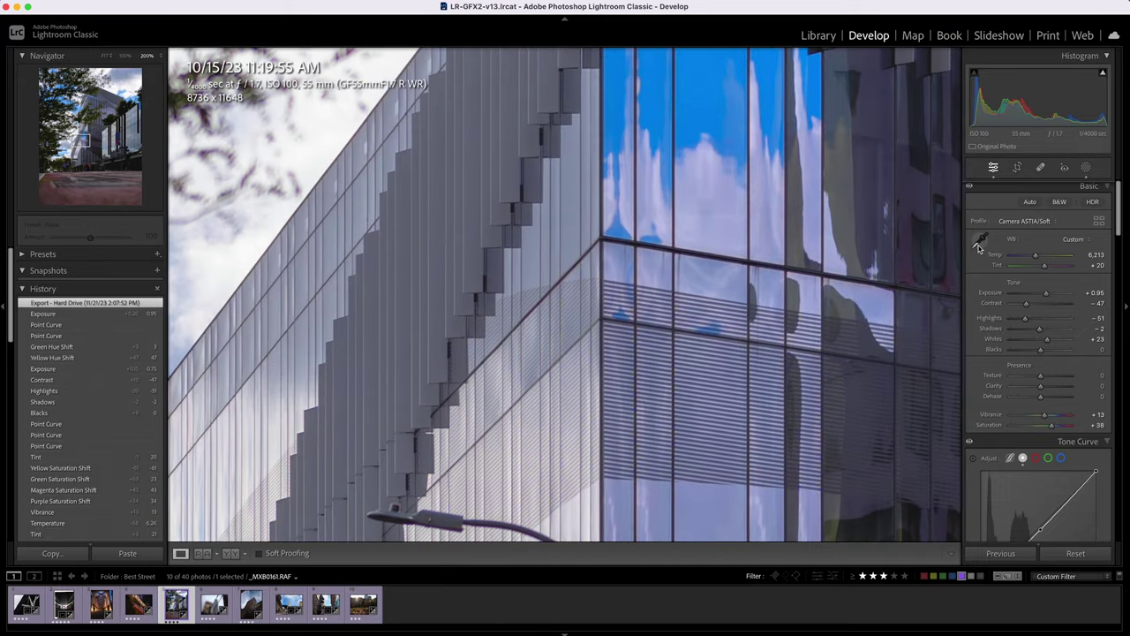
{"action": "key", "text": "super+minus"}
{"action": "left_click_drag", "start_coordinate": [901, 327], "coordinate": [1071, 66]}
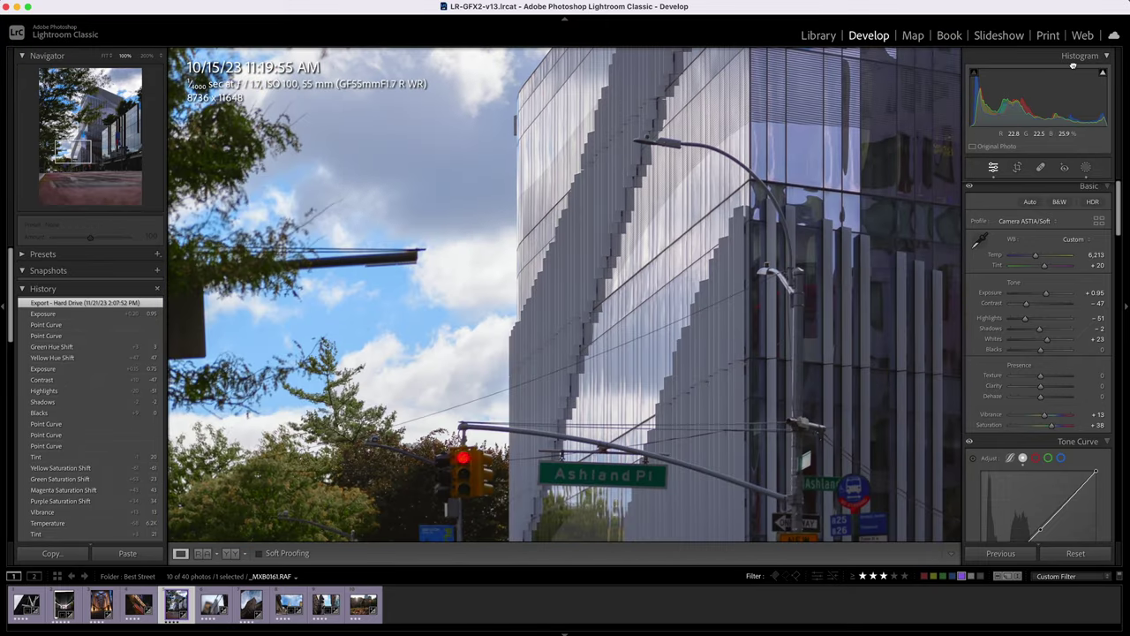
{"action": "left_click_drag", "start_coordinate": [724, 421], "coordinate": [807, 281]}
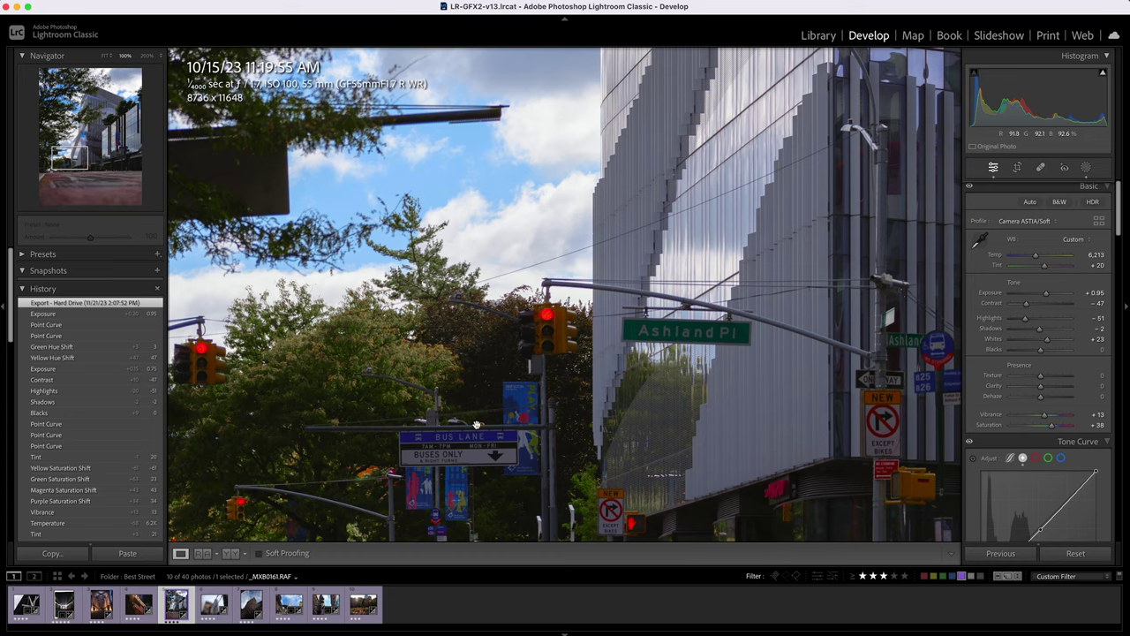
{"action": "left_click_drag", "start_coordinate": [521, 328], "coordinate": [405, 401]}
{"action": "left_click_drag", "start_coordinate": [694, 208], "coordinate": [412, 324]}
{"action": "left_click_drag", "start_coordinate": [732, 240], "coordinate": [494, 239]}
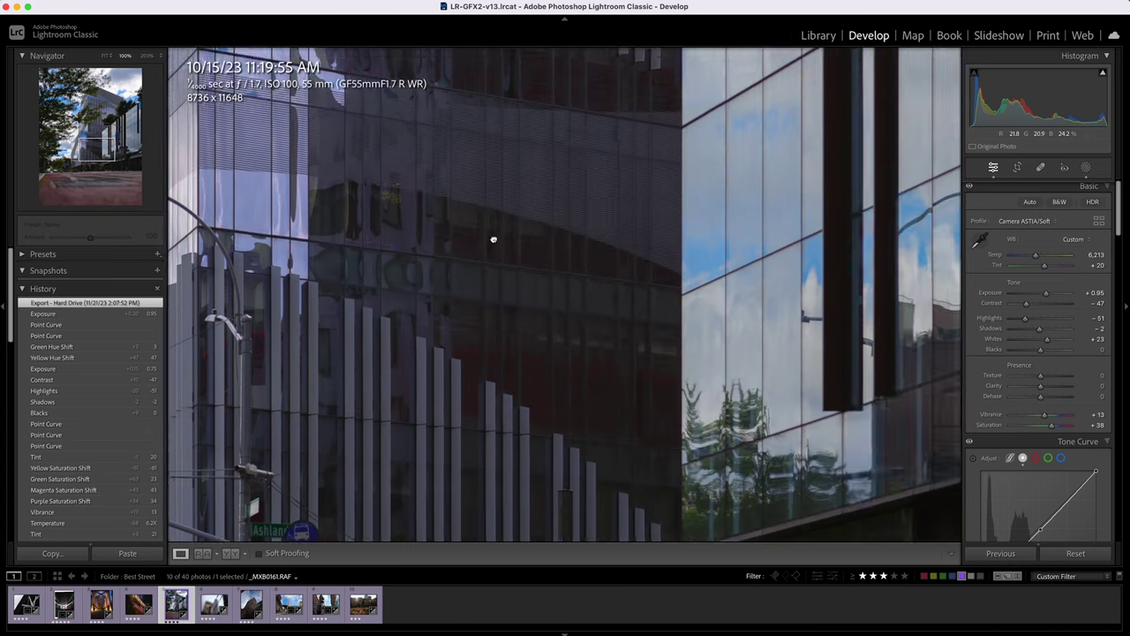
Examine the glass building, the rooftop trees and the ribbed facade at 100%, and return to the whole photo
{"action": "scroll", "coordinate": [494, 239], "scroll_direction": "right", "scroll_amount": 20}
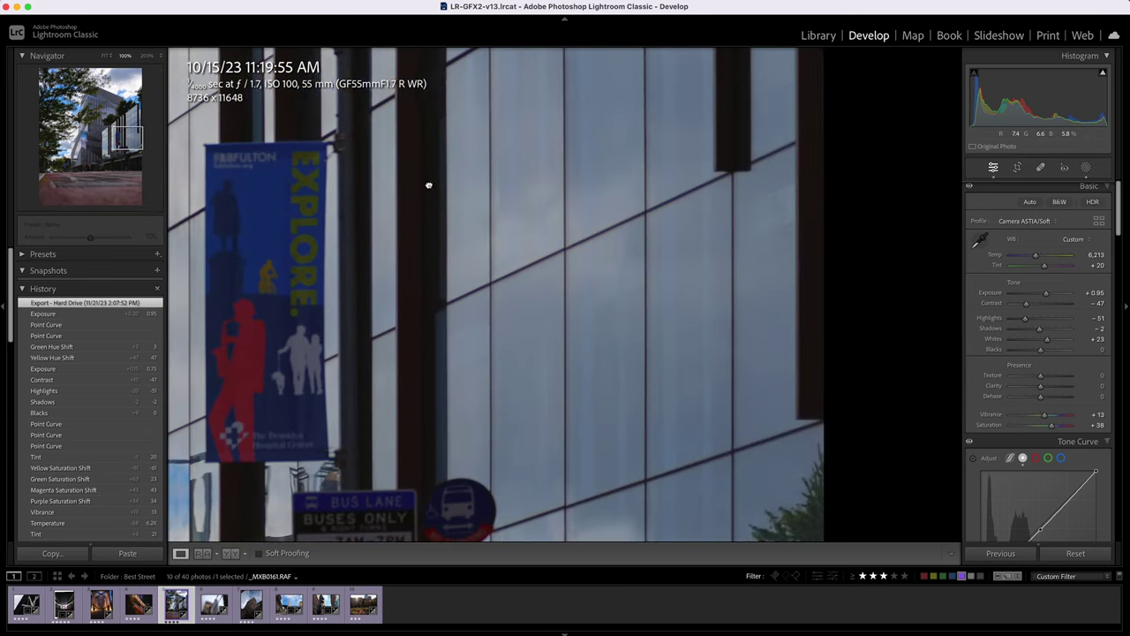
{"action": "scroll", "coordinate": [428, 185], "scroll_direction": "up", "scroll_amount": 6}
{"action": "scroll", "coordinate": [517, 298], "scroll_direction": "up", "scroll_amount": 6}
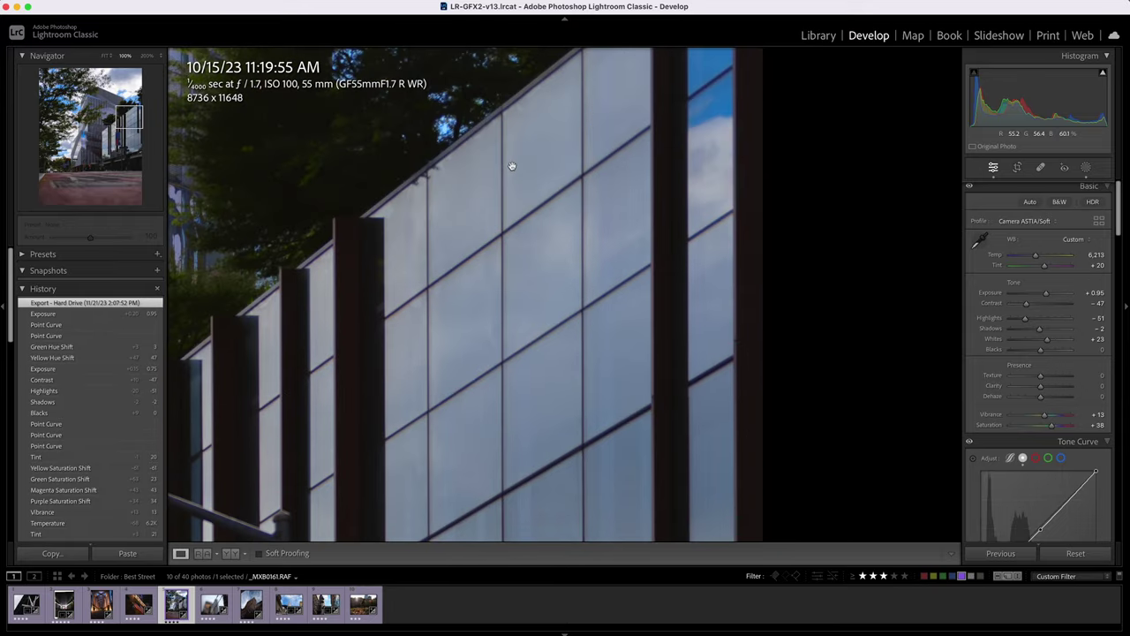
{"action": "scroll", "coordinate": [511, 166], "scroll_direction": "up", "scroll_amount": 10}
{"action": "left_click_drag", "start_coordinate": [572, 335], "coordinate": [865, 274]}
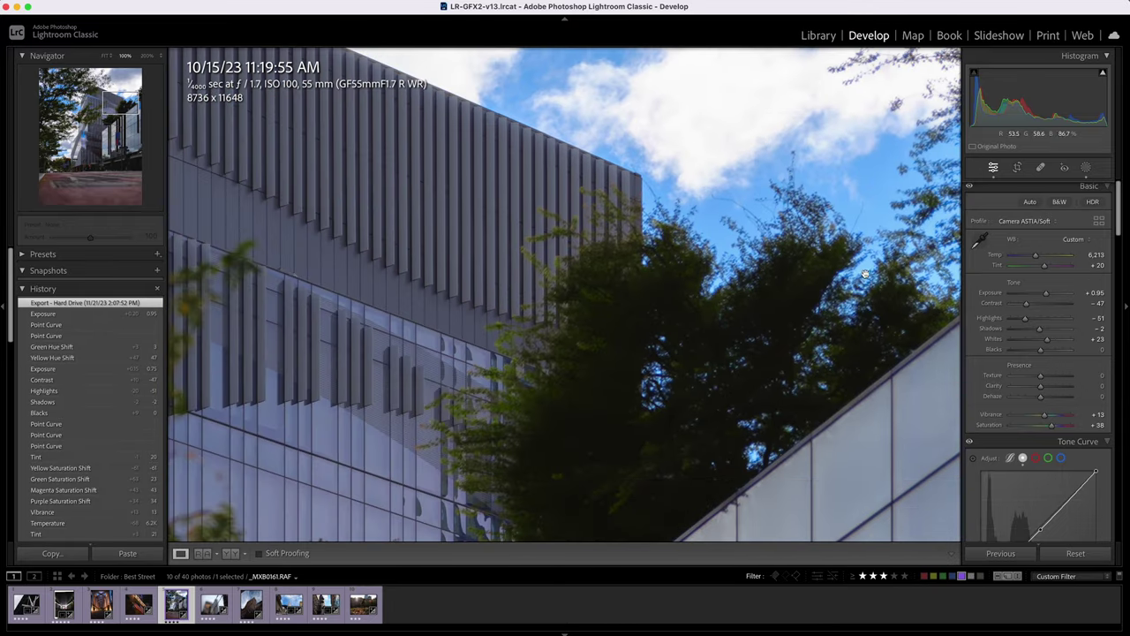
{"action": "left_click_drag", "start_coordinate": [666, 354], "coordinate": [859, 435]}
{"action": "left_click_drag", "start_coordinate": [319, 381], "coordinate": [700, 310]}
{"action": "left_click_drag", "start_coordinate": [400, 412], "coordinate": [697, 144]}
{"action": "left_click_drag", "start_coordinate": [588, 491], "coordinate": [603, 71]}
{"action": "left_click_drag", "start_coordinate": [733, 367], "coordinate": [853, 178]}
{"action": "left_click_drag", "start_coordinate": [771, 406], "coordinate": [805, 148]}
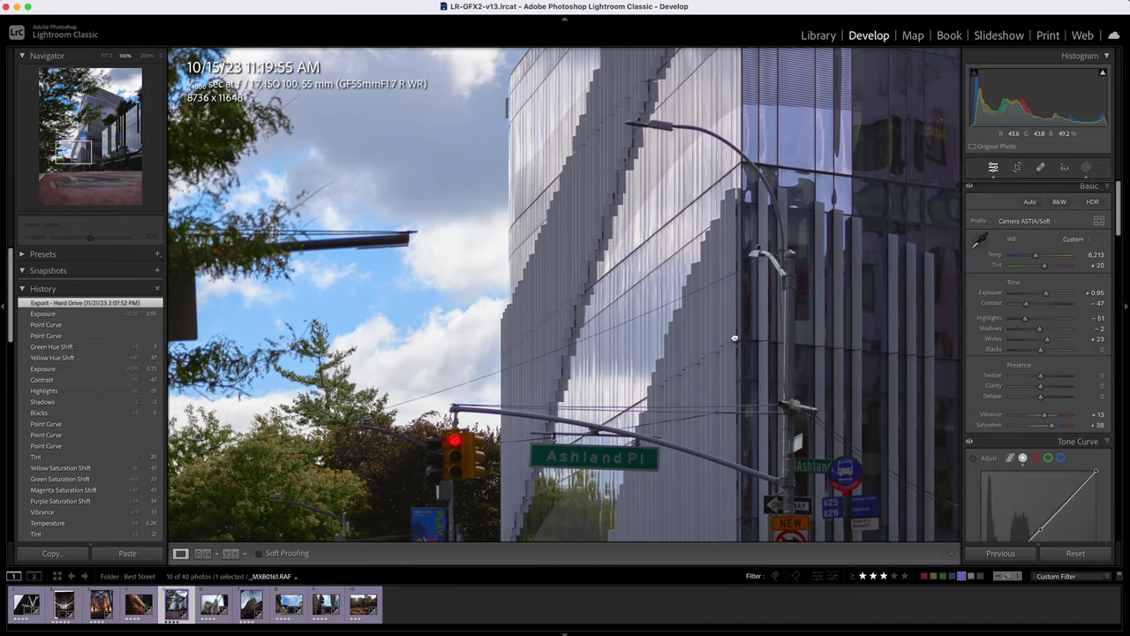
{"action": "left_click_drag", "start_coordinate": [734, 338], "coordinate": [457, 373]}
{"action": "left_click", "coordinate": [456, 374]}
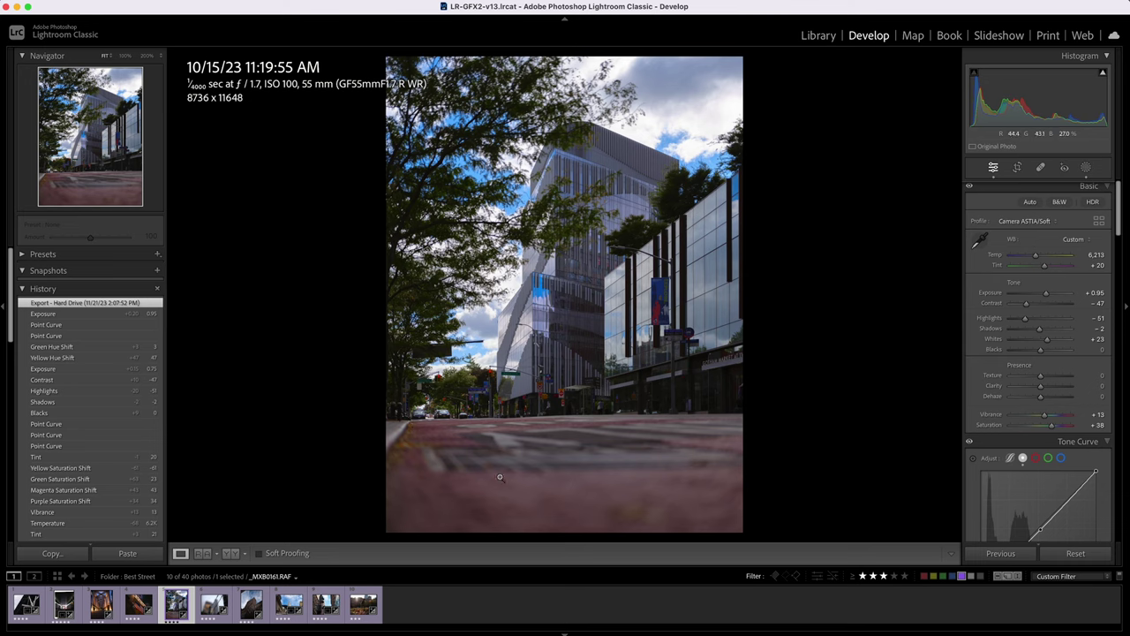
Inspect the blurred road surface in the street photo's foreground up close, and return to the whole photo
{"action": "left_click", "coordinate": [560, 494]}
{"action": "left_click_drag", "start_coordinate": [458, 260], "coordinate": [730, 404]}
{"action": "left_click_drag", "start_coordinate": [498, 274], "coordinate": [529, 438]}
{"action": "left_click_drag", "start_coordinate": [695, 231], "coordinate": [531, 293]}
{"action": "left_click", "coordinate": [732, 220]}
Open the barbed wire photo _MXB0250.RAF and inspect the in-focus barb at 100% and 200%, ending with the whole photo in view
{"action": "left_click", "coordinate": [198, 604]}
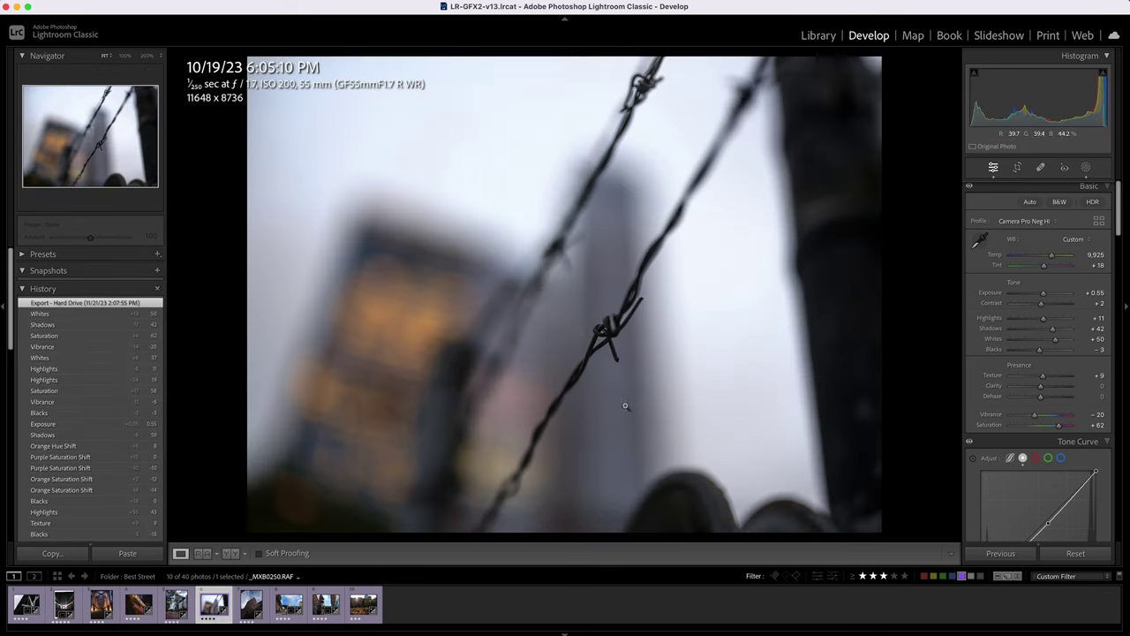
{"action": "left_click", "coordinate": [611, 342]}
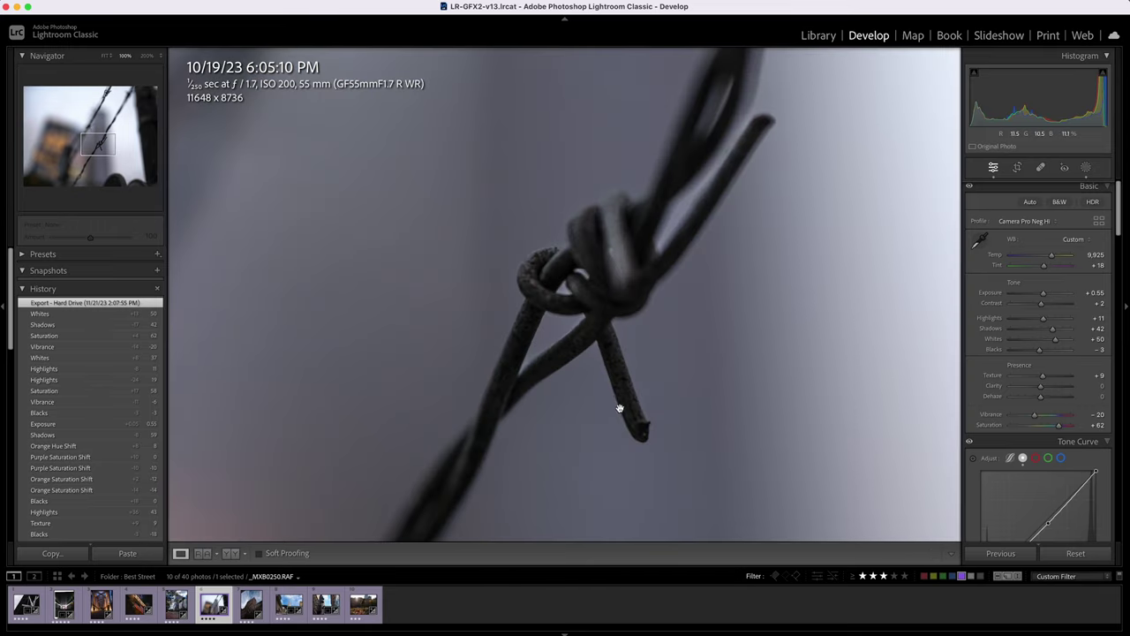
{"action": "key", "text": "super+equal"}
{"action": "left_click_drag", "start_coordinate": [609, 351], "coordinate": [674, 333]}
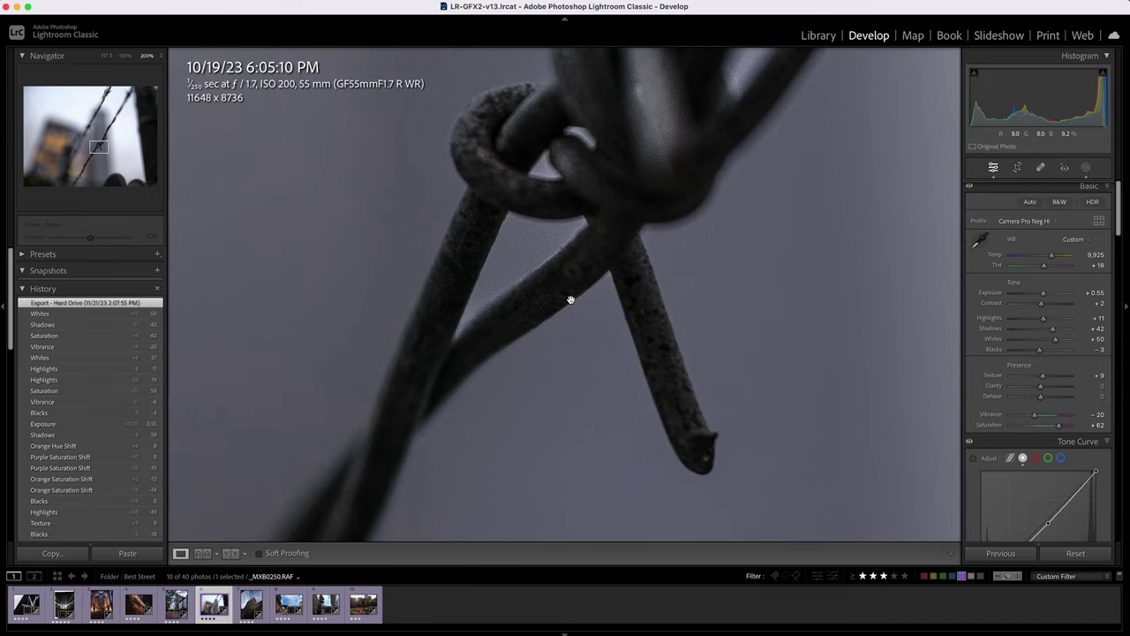
{"action": "left_click", "coordinate": [519, 197]}
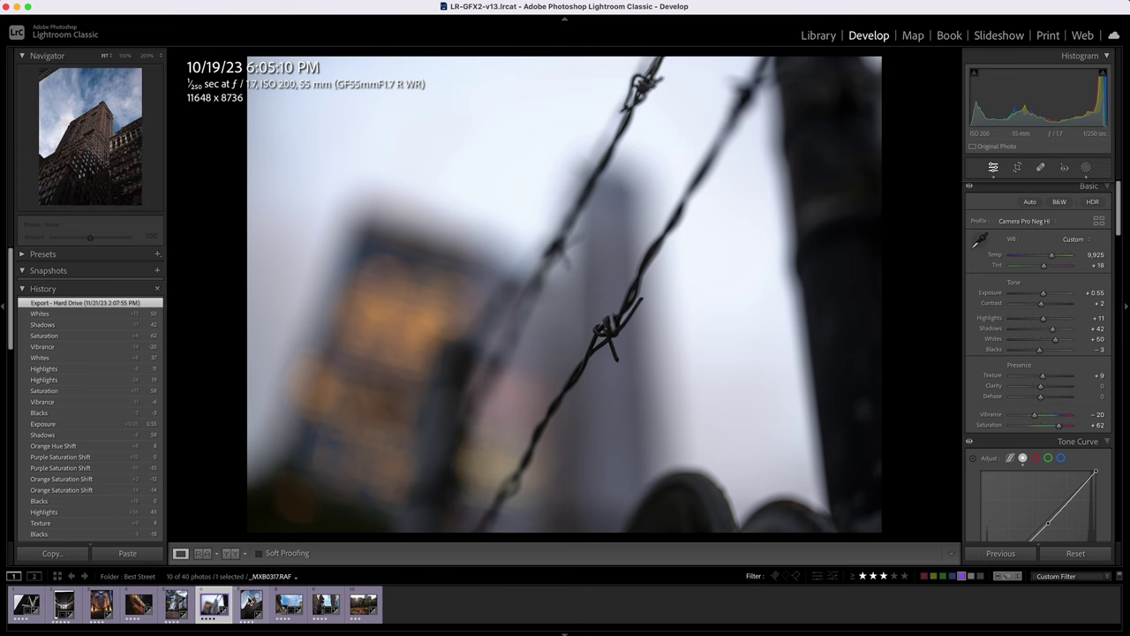
Open the skyscraper photo _MXB0317.RAF and inspect its dark lower-left corner at 100%
{"action": "left_click", "coordinate": [250, 601]}
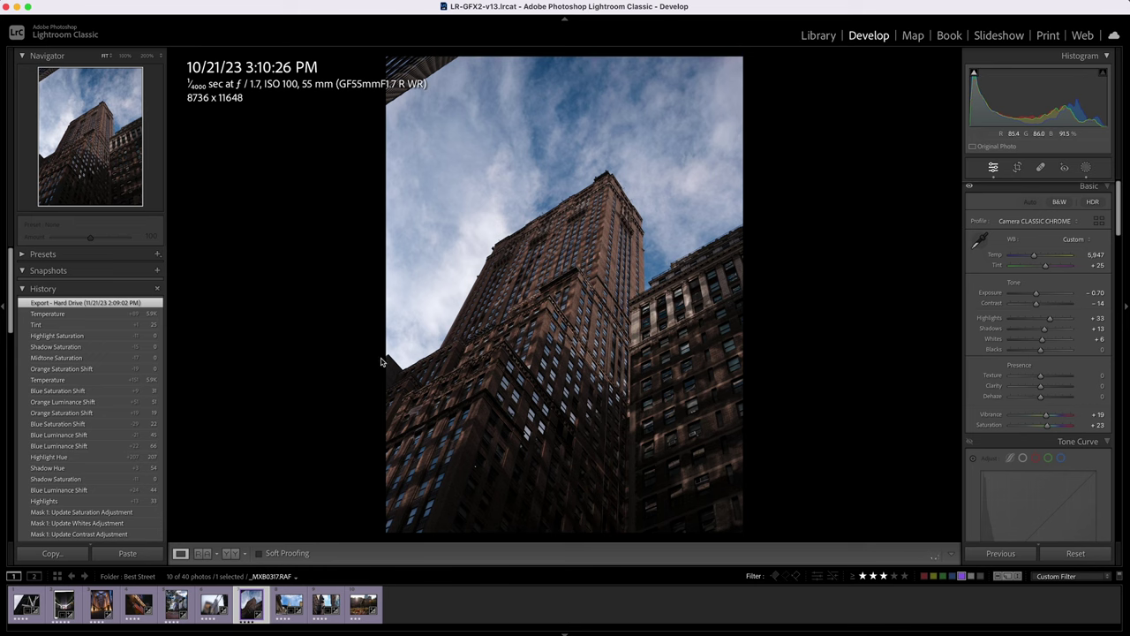
{"action": "left_click", "coordinate": [450, 508]}
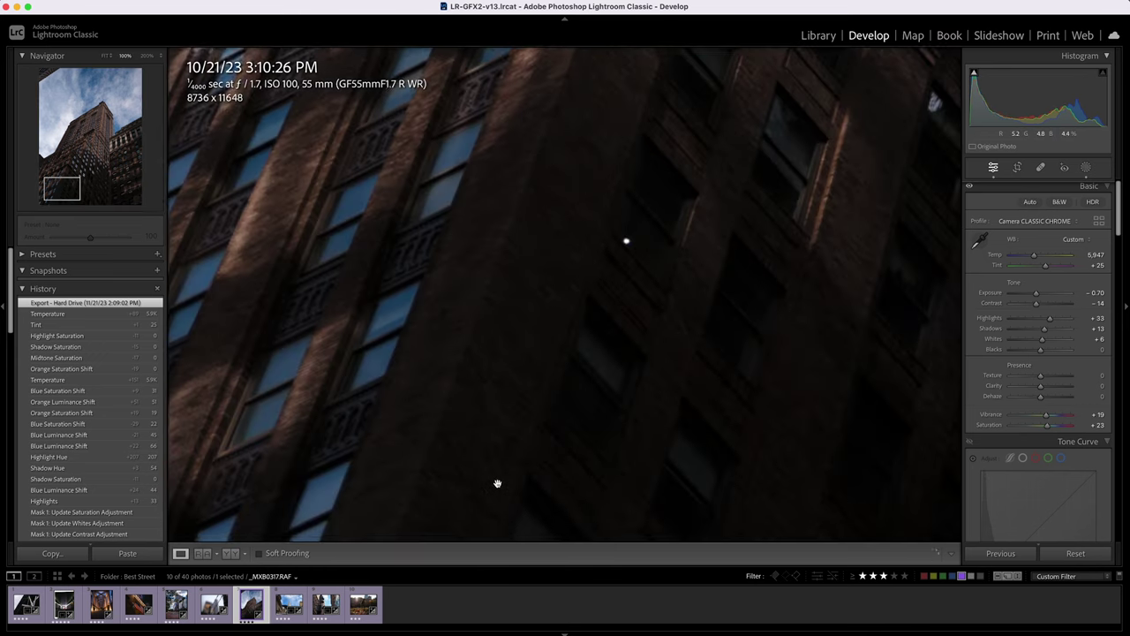
{"action": "left_click_drag", "start_coordinate": [498, 483], "coordinate": [669, 289]}
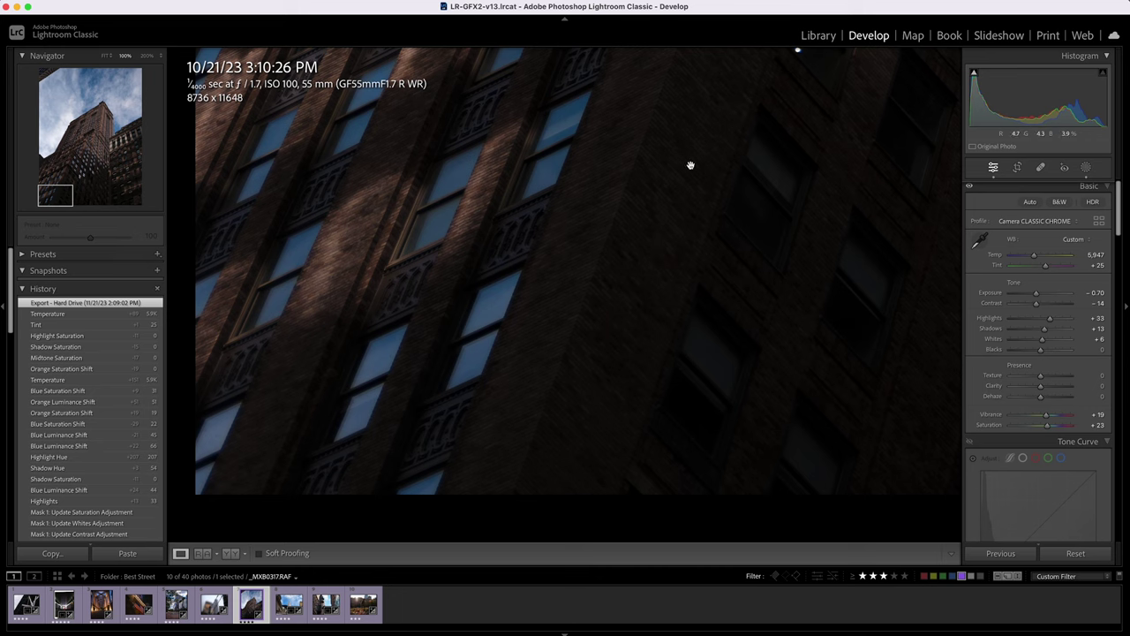
Raise the exposure to +1.80 and examine the brick facades and upper tower of the brightened photo at 100%
{"action": "left_click_drag", "start_coordinate": [1048, 293], "coordinate": [1051, 298]}
{"action": "left_click_drag", "start_coordinate": [722, 244], "coordinate": [204, 347]}
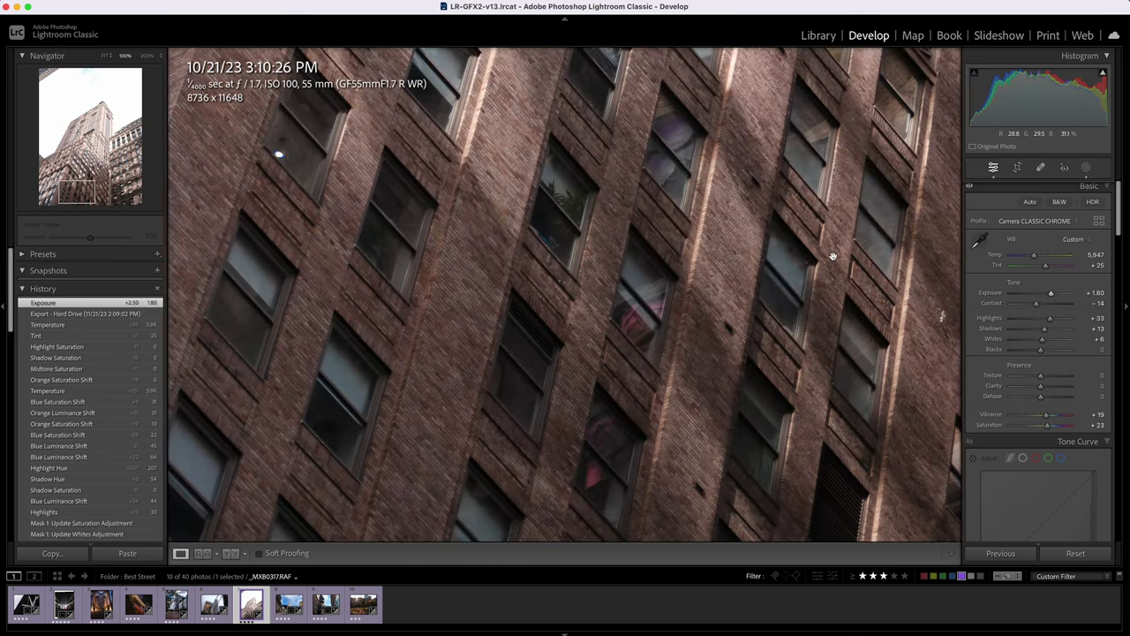
{"action": "left_click_drag", "start_coordinate": [879, 247], "coordinate": [448, 254]}
{"action": "left_click_drag", "start_coordinate": [831, 293], "coordinate": [598, 243]}
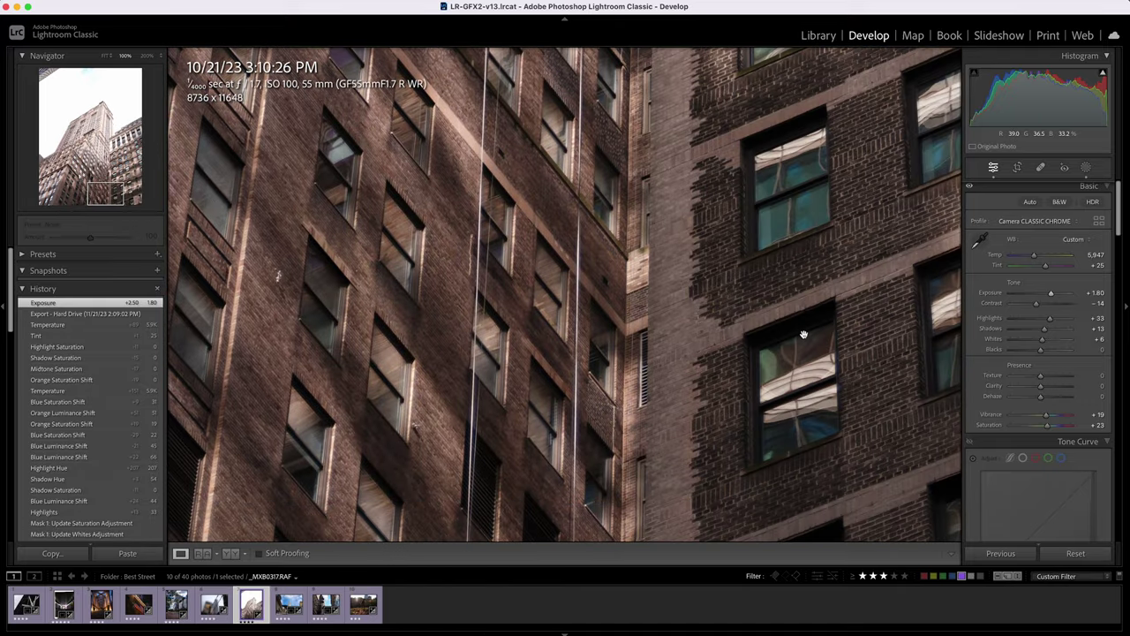
{"action": "left_click_drag", "start_coordinate": [831, 354], "coordinate": [531, 218]}
{"action": "left_click_drag", "start_coordinate": [774, 214], "coordinate": [599, 535]}
{"action": "left_click_drag", "start_coordinate": [673, 199], "coordinate": [733, 564]}
{"action": "left_click_drag", "start_coordinate": [609, 248], "coordinate": [1051, 410]}
{"action": "left_click_drag", "start_coordinate": [609, 273], "coordinate": [415, 327]}
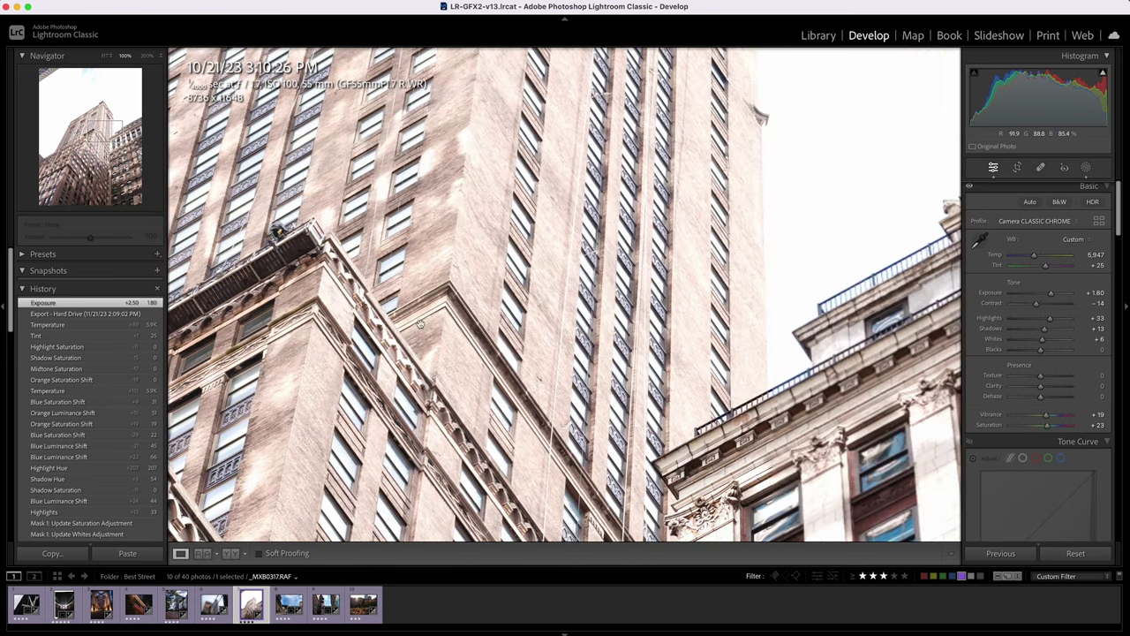
Inspect the tower's brickwork and the window cleaning platform area at 200%, and return to the whole photo
{"action": "key", "text": "super+equal"}
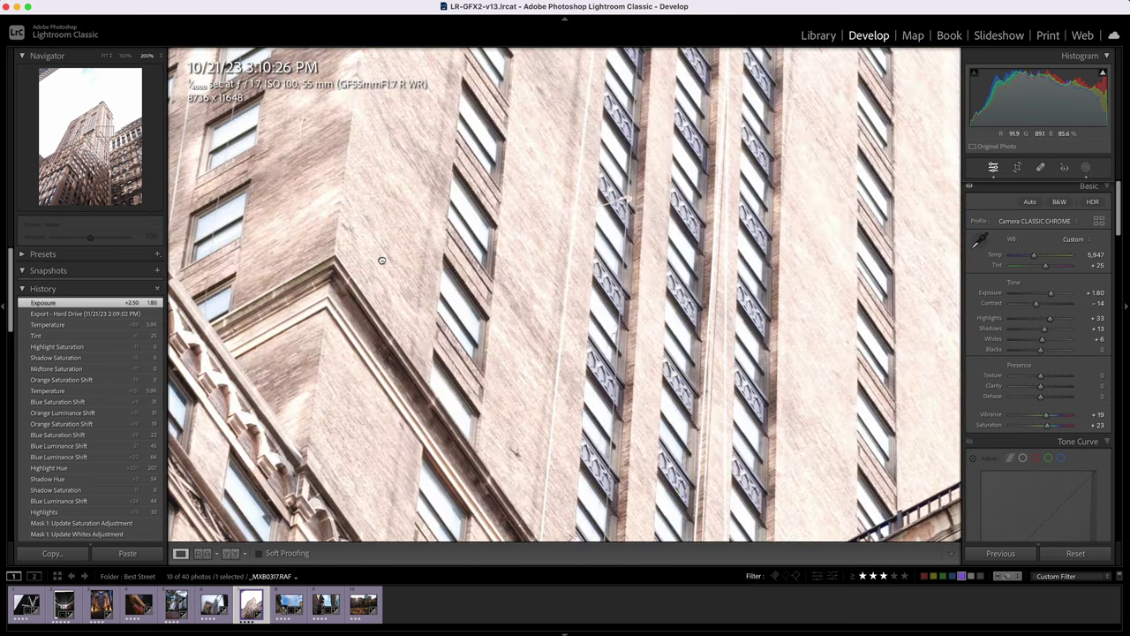
{"action": "left_click_drag", "start_coordinate": [382, 258], "coordinate": [791, 322]}
{"action": "left_click_drag", "start_coordinate": [658, 244], "coordinate": [641, 337]}
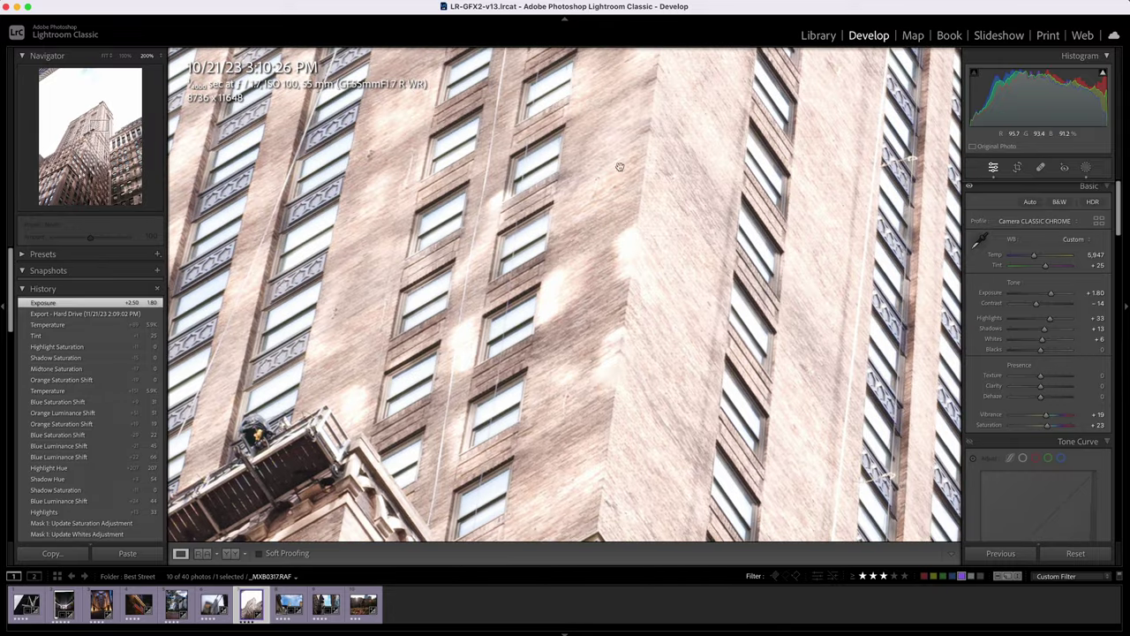
{"action": "left_click_drag", "start_coordinate": [641, 203], "coordinate": [466, 333]}
{"action": "left_click", "coordinate": [381, 282]}
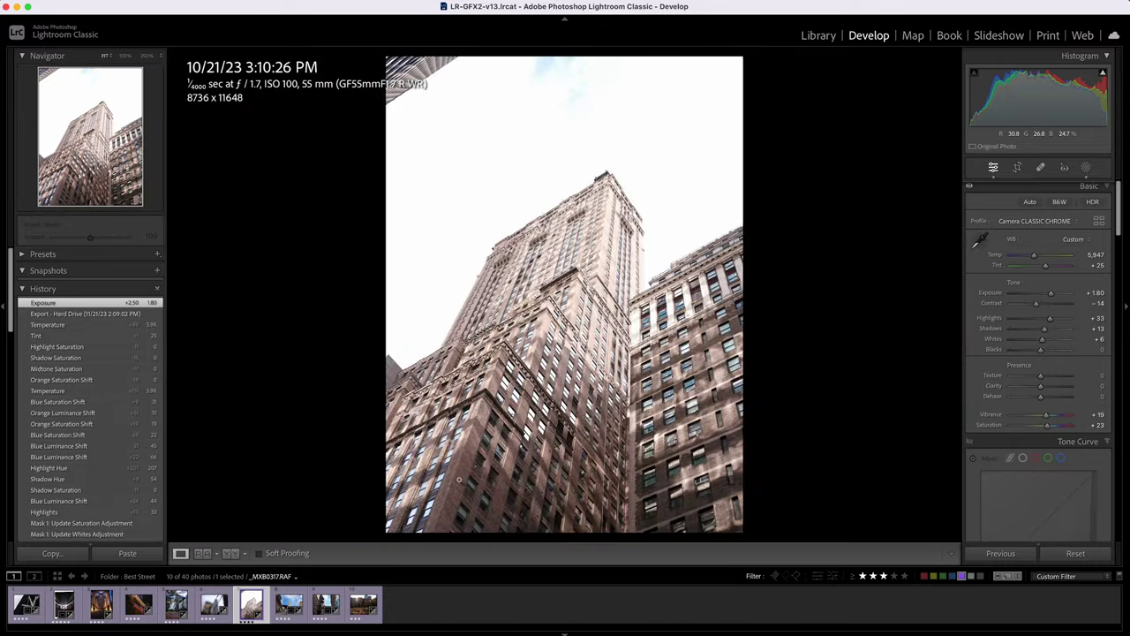
Examine the skyscraper facades from edge to edge up close, and undo the exposure increase in the whole-photo view
{"action": "left_click", "coordinate": [472, 483]}
{"action": "left_click_drag", "start_coordinate": [439, 252], "coordinate": [732, 306]}
{"action": "left_click_drag", "start_coordinate": [459, 106], "coordinate": [709, 470]}
{"action": "left_click_drag", "start_coordinate": [533, 257], "coordinate": [824, 412]}
{"action": "left_click_drag", "start_coordinate": [669, 206], "coordinate": [503, 538]}
{"action": "left_click_drag", "start_coordinate": [770, 176], "coordinate": [492, 227]}
{"action": "left_click_drag", "start_coordinate": [711, 181], "coordinate": [397, 184]}
{"action": "left_click_drag", "start_coordinate": [773, 203], "coordinate": [583, 387]}
{"action": "left_click_drag", "start_coordinate": [802, 187], "coordinate": [607, 380]}
{"action": "left_click_drag", "start_coordinate": [791, 233], "coordinate": [463, 429]}
{"action": "left_click_drag", "start_coordinate": [775, 106], "coordinate": [526, 279]}
{"action": "left_click_drag", "start_coordinate": [769, 286], "coordinate": [620, 300]}
{"action": "left_click", "coordinate": [620, 300]}
{"action": "key", "text": "super+z"}
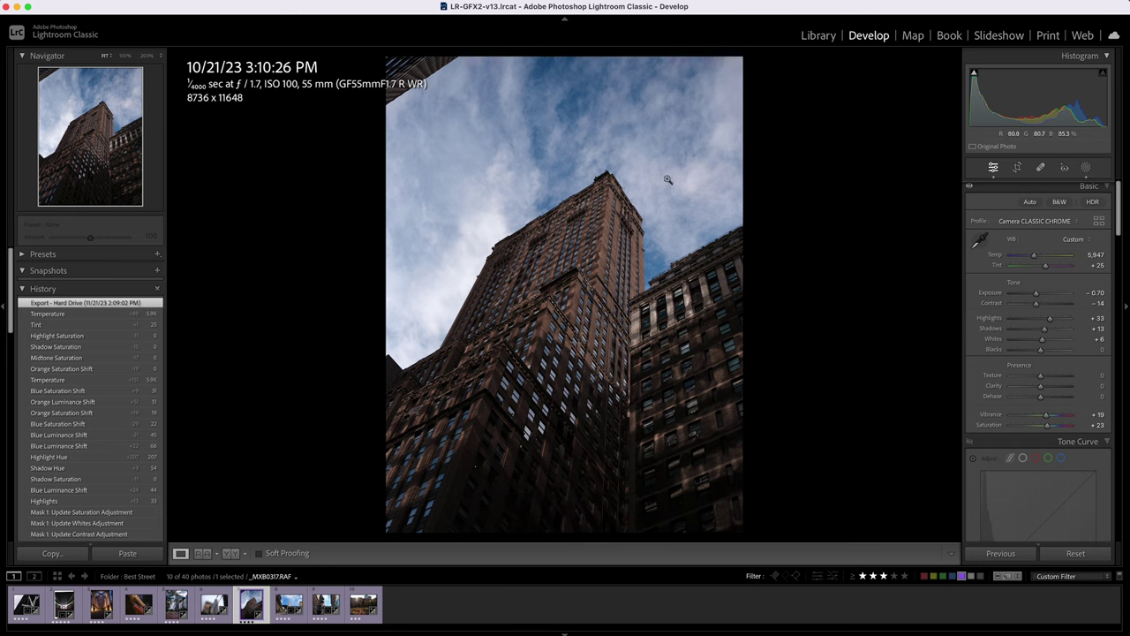
Open the eagle statue photo _MXB0323.RAF and inspect the eagle's head against the blurred tower at 200%
{"action": "key", "text": "Right"}
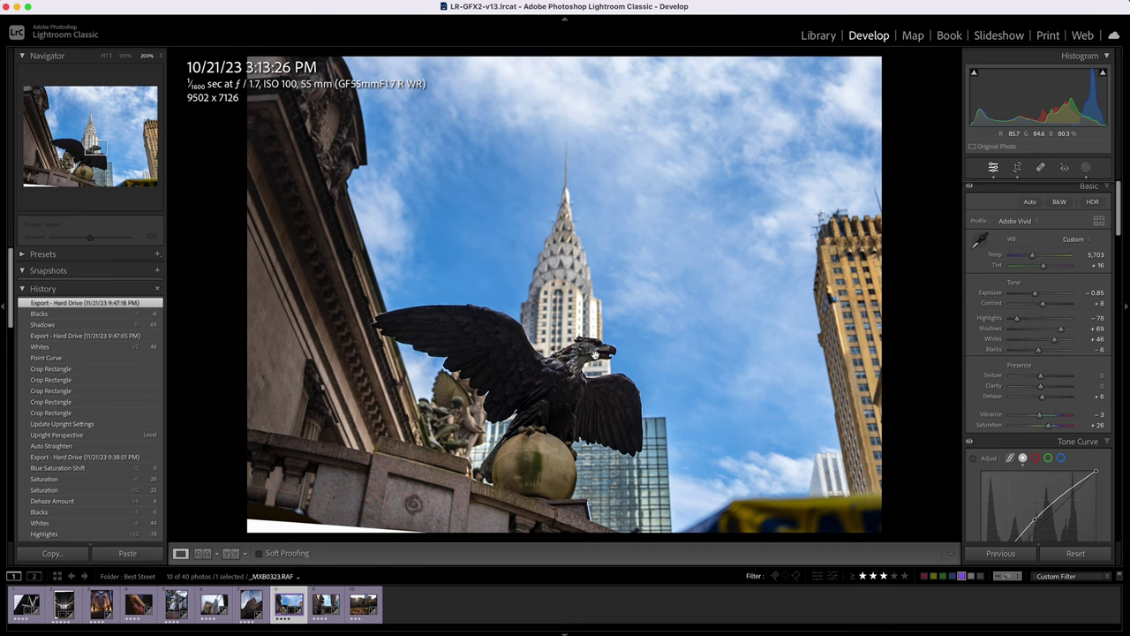
{"action": "left_click", "coordinate": [597, 359]}
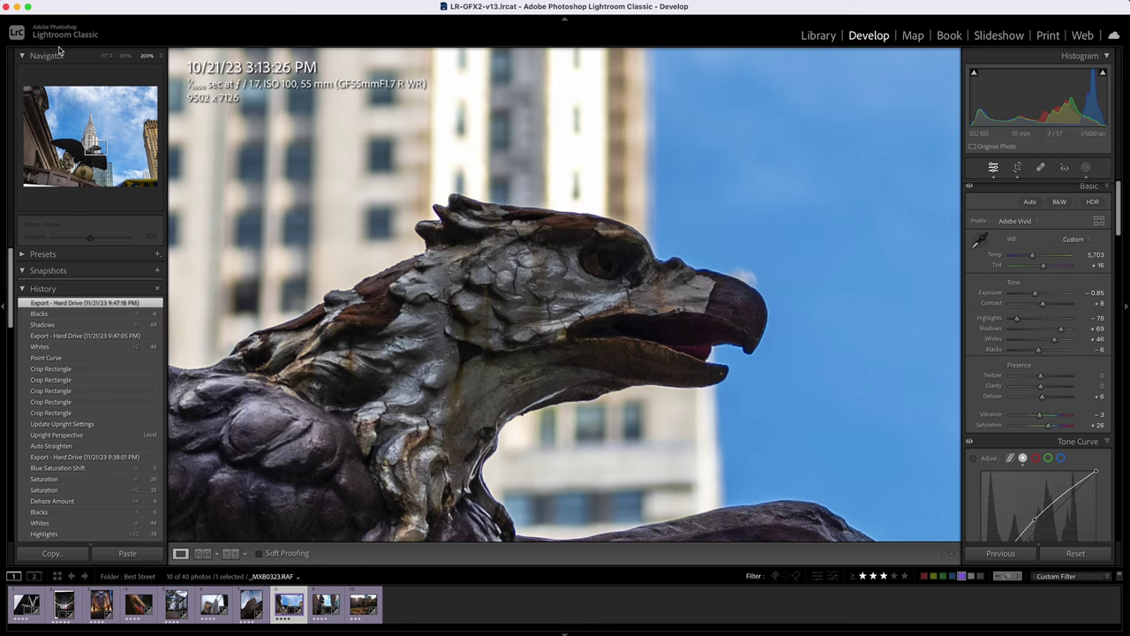
{"action": "left_click_drag", "start_coordinate": [439, 337], "coordinate": [570, 245]}
{"action": "left_click_drag", "start_coordinate": [750, 193], "coordinate": [539, 354]}
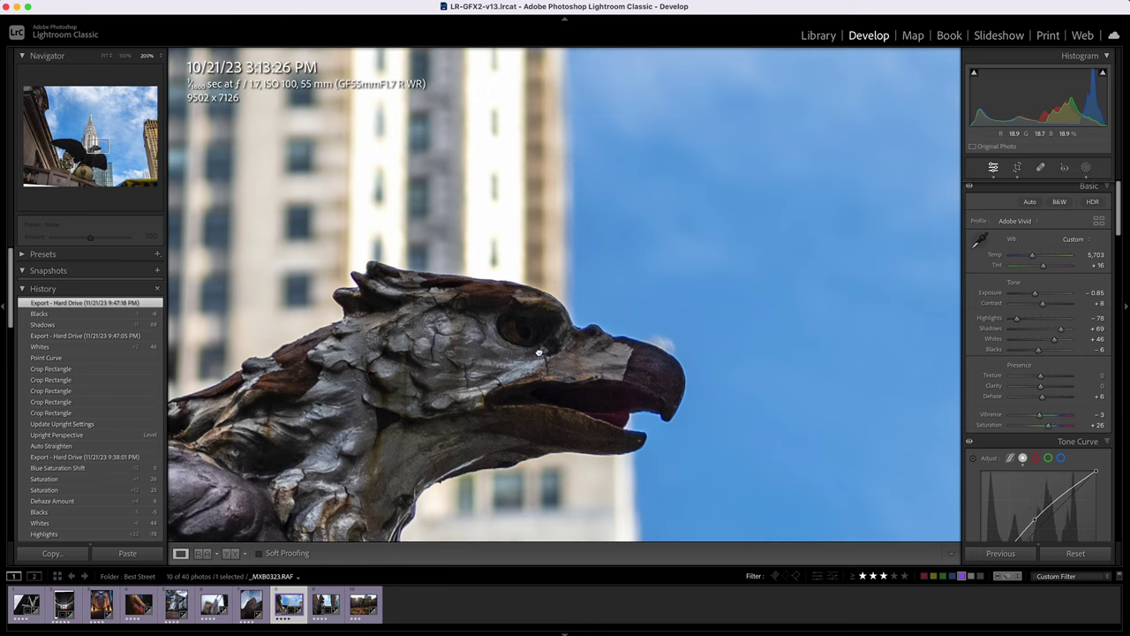
Examine the eagle's outstretched wing and its feather edges at 200%, and return to the whole photo
{"action": "left_click_drag", "start_coordinate": [432, 402], "coordinate": [945, 311]}
{"action": "left_click_drag", "start_coordinate": [328, 122], "coordinate": [663, 283]}
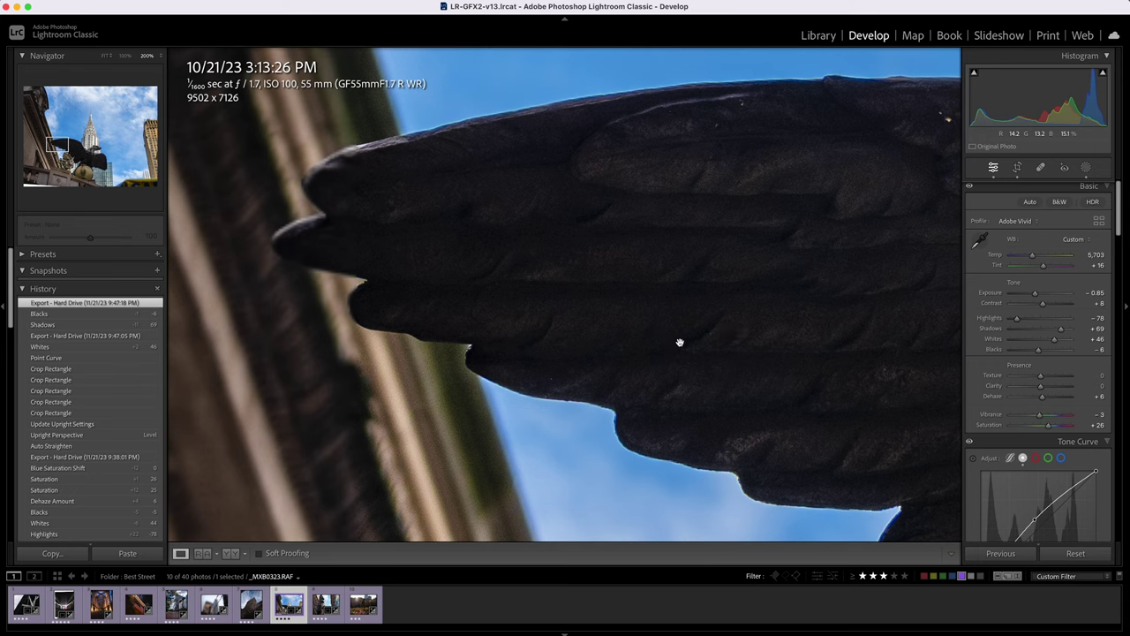
{"action": "left_click_drag", "start_coordinate": [680, 342], "coordinate": [774, 302]}
{"action": "left_click_drag", "start_coordinate": [609, 274], "coordinate": [622, 315]}
{"action": "left_click", "coordinate": [622, 316]}
{"action": "left_click_drag", "start_coordinate": [540, 275], "coordinate": [601, 86]}
{"action": "left_click", "coordinate": [589, 273]}
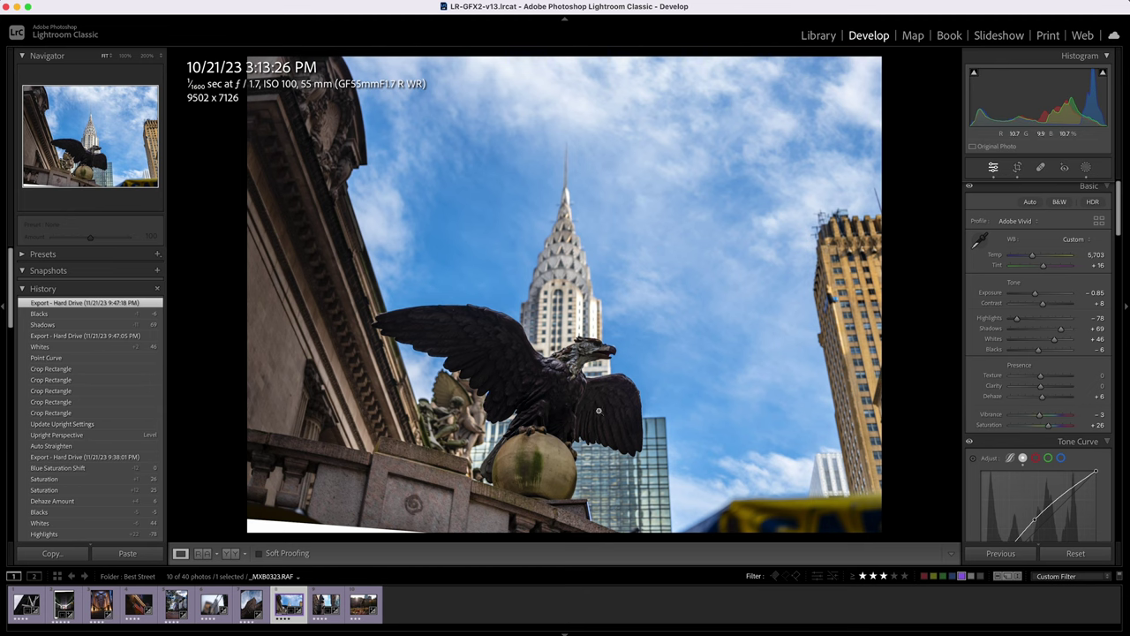
Inspect the eagle's head again at 200%, followed by the stone sphere and the ledge beneath it
{"action": "left_click_drag", "start_coordinate": [452, 249], "coordinate": [581, 244]}
{"action": "left_click_drag", "start_coordinate": [606, 347], "coordinate": [609, 351]}
{"action": "left_click", "coordinate": [608, 369]}
{"action": "left_click_drag", "start_coordinate": [478, 335], "coordinate": [569, 398]}
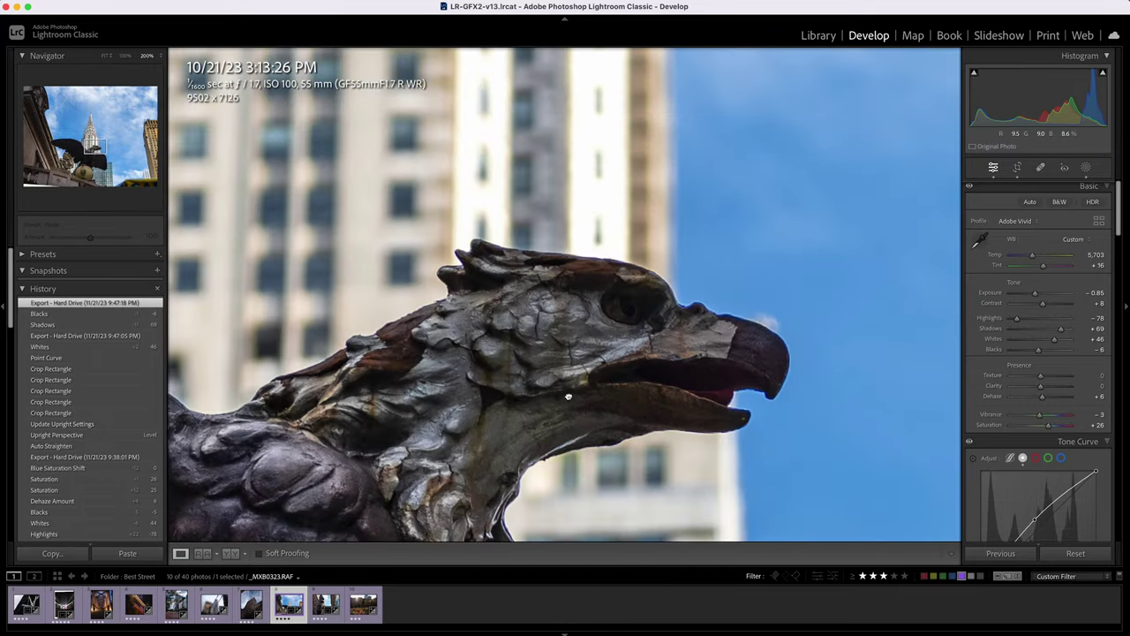
{"action": "left_click_drag", "start_coordinate": [550, 468], "coordinate": [655, 173]}
{"action": "left_click_drag", "start_coordinate": [641, 342], "coordinate": [333, 271]}
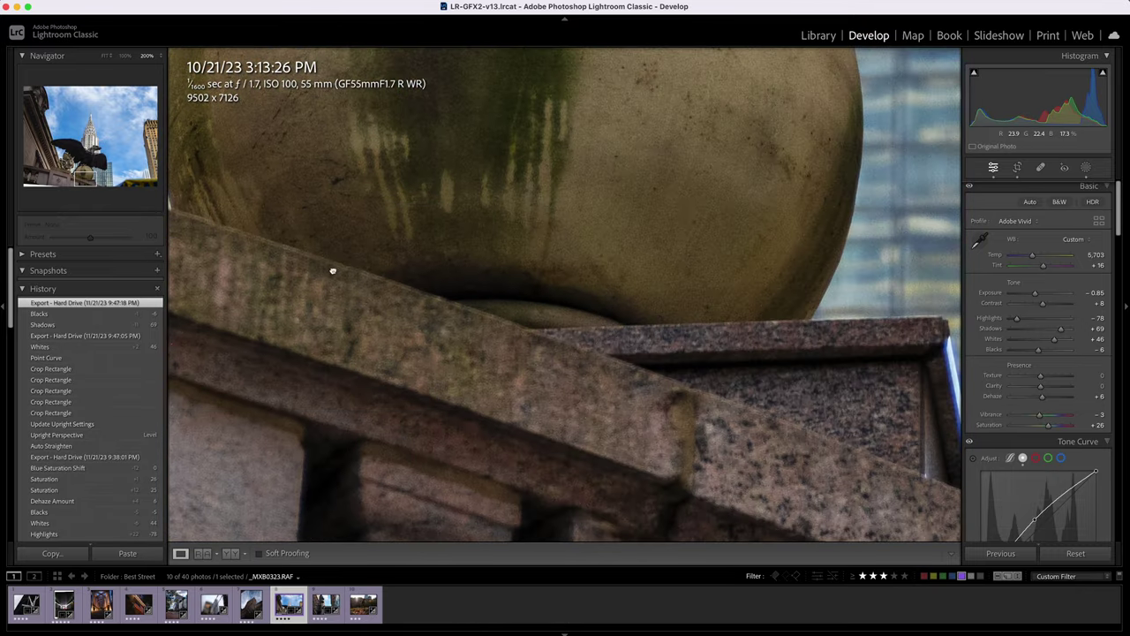
Open the pigeon photo _MXB0437.RAF and inspect the feathers and heads of both dark pigeons at 200%
{"action": "key", "text": "Right"}
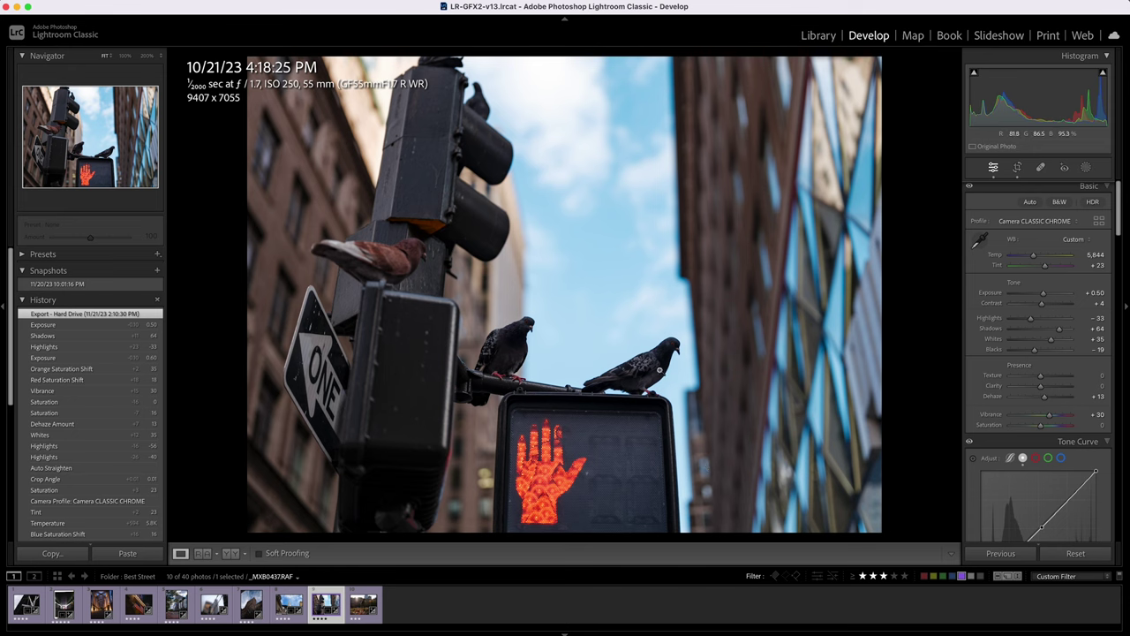
{"action": "left_click_drag", "start_coordinate": [655, 358], "coordinate": [750, 336]}
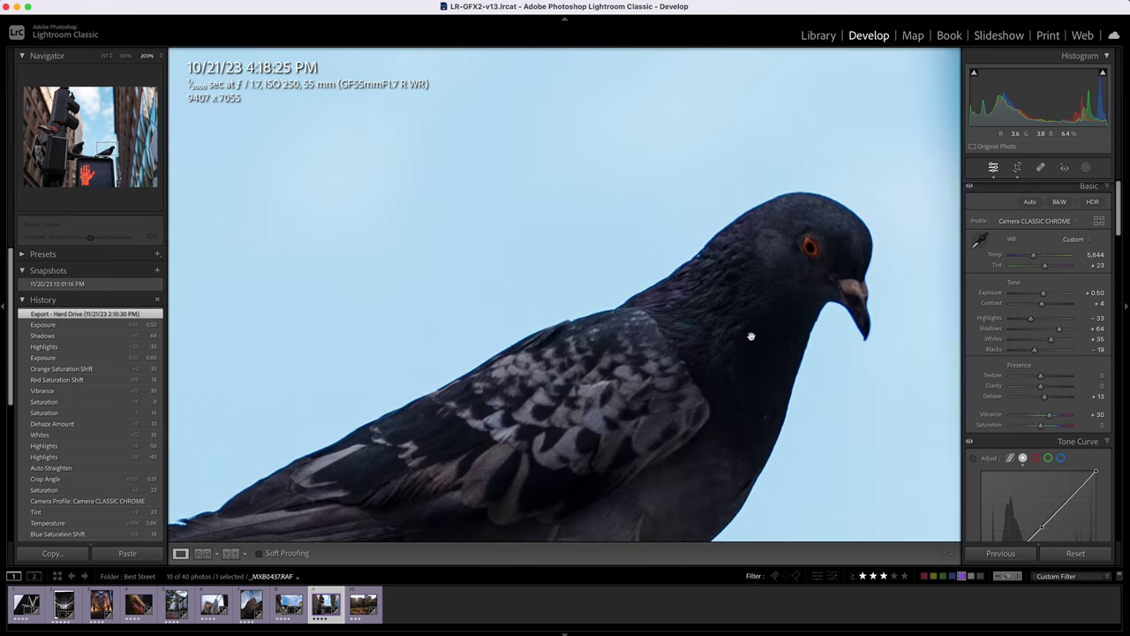
{"action": "left_click_drag", "start_coordinate": [795, 383], "coordinate": [644, 284]}
{"action": "left_click_drag", "start_coordinate": [443, 396], "coordinate": [668, 289]}
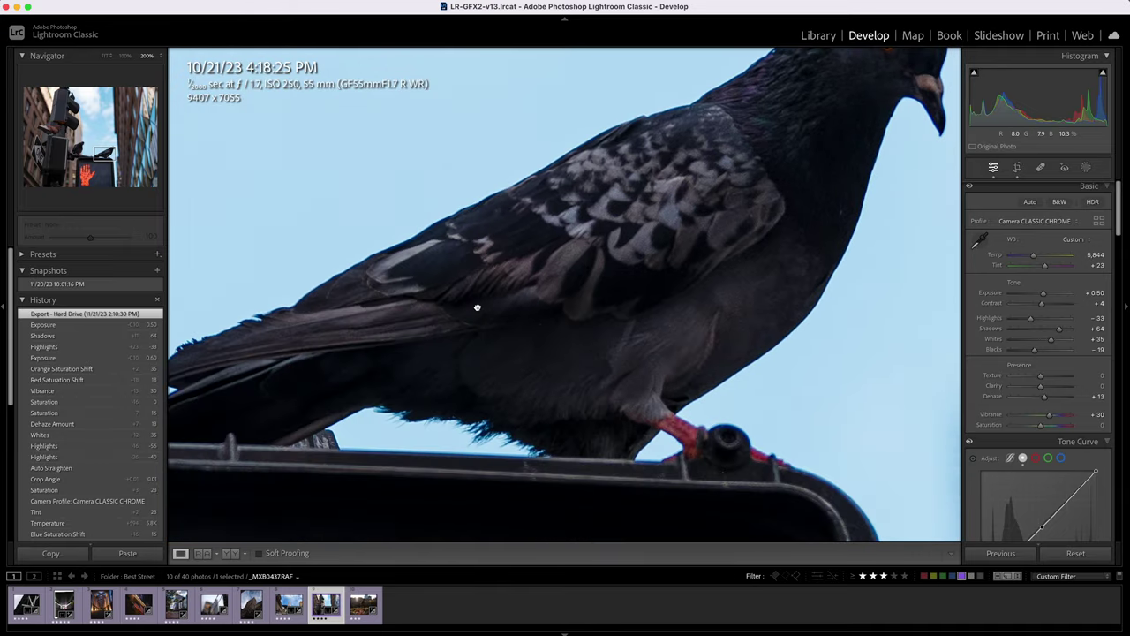
{"action": "left_click_drag", "start_coordinate": [477, 309], "coordinate": [1086, 446]}
{"action": "left_click_drag", "start_coordinate": [603, 300], "coordinate": [691, 368]}
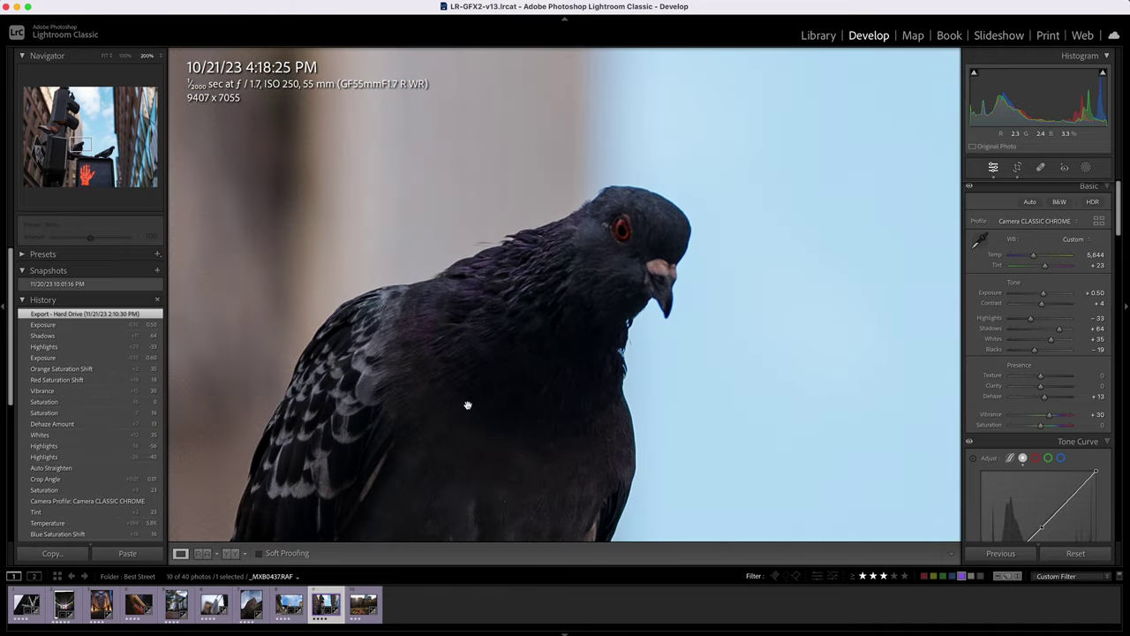
{"action": "left_click_drag", "start_coordinate": [468, 405], "coordinate": [762, 233]}
Examine the two dark pigeons and the pedestrian signal's hand and mesh at 100%, and return to the whole photo
{"action": "key", "text": "super+minus"}
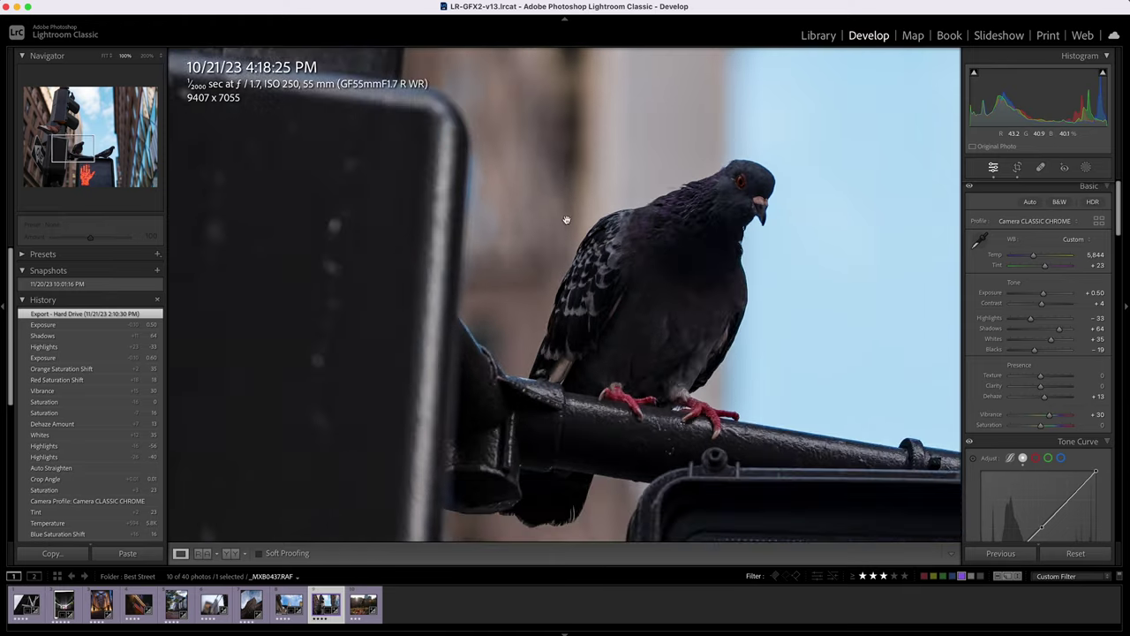
{"action": "mouse_move", "coordinate": [777, 212]}
{"action": "left_mouse_down"}
{"action": "mouse_move", "coordinate": [672, 223]}
{"action": "mouse_move", "coordinate": [578, 207]}
{"action": "mouse_move", "coordinate": [778, 224]}
{"action": "left_mouse_up"}
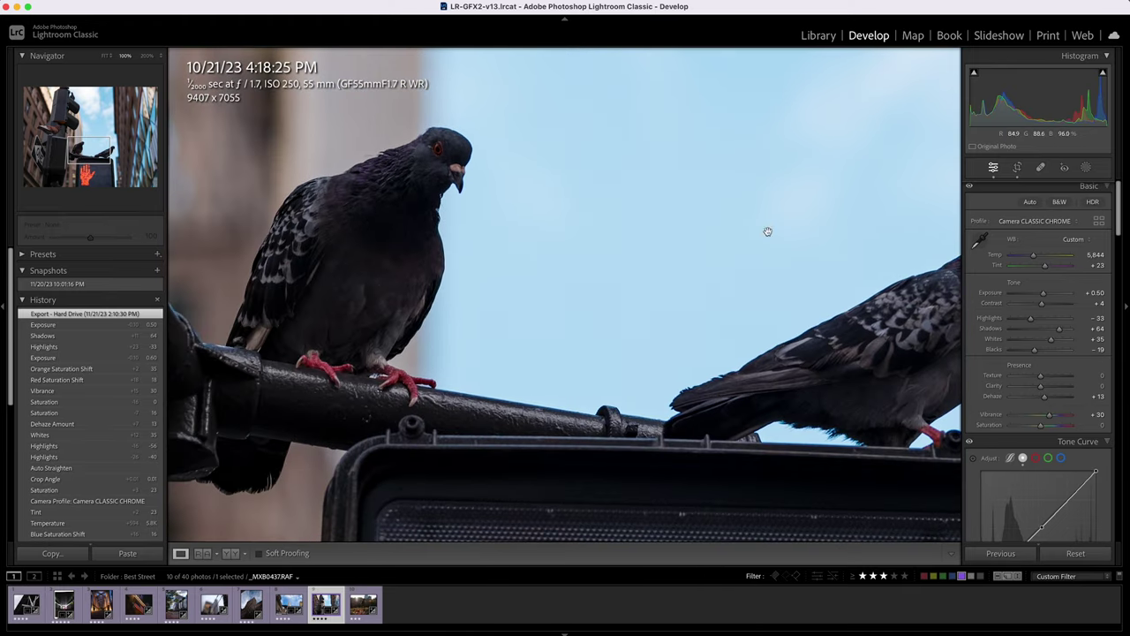
{"action": "left_click_drag", "start_coordinate": [692, 335], "coordinate": [774, 137]}
{"action": "left_click_drag", "start_coordinate": [673, 277], "coordinate": [655, 262]}
{"action": "left_click_drag", "start_coordinate": [718, 376], "coordinate": [333, 119]}
{"action": "left_click_drag", "start_coordinate": [688, 316], "coordinate": [612, 147]}
{"action": "left_click_drag", "start_coordinate": [770, 378], "coordinate": [671, 251]}
{"action": "left_click_drag", "start_coordinate": [726, 325], "coordinate": [684, 489]}
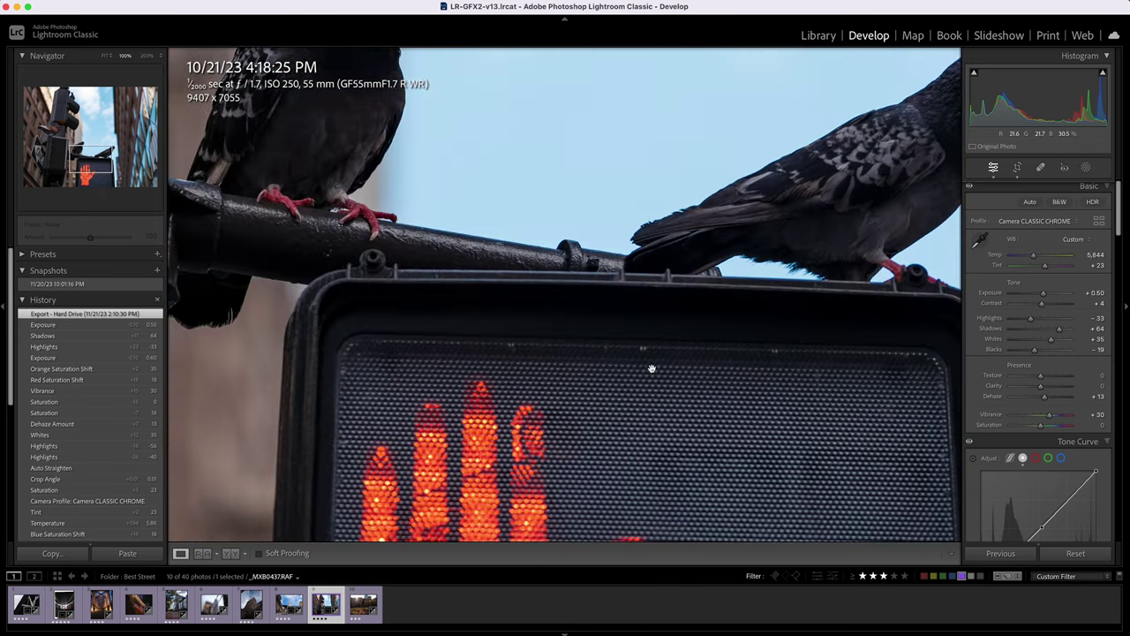
{"action": "left_click", "coordinate": [568, 255]}
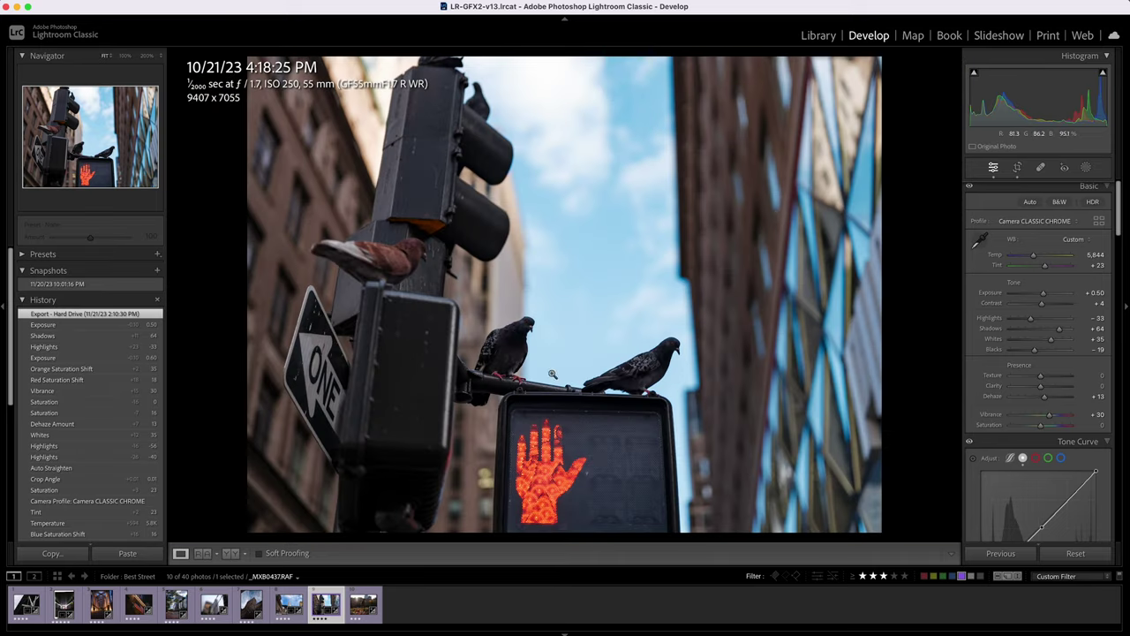
Open the dog photo _MXB0960.RAF and inspect it at 100% from the lower-right corner inward, returning to the whole photo
{"action": "key", "text": "Right"}
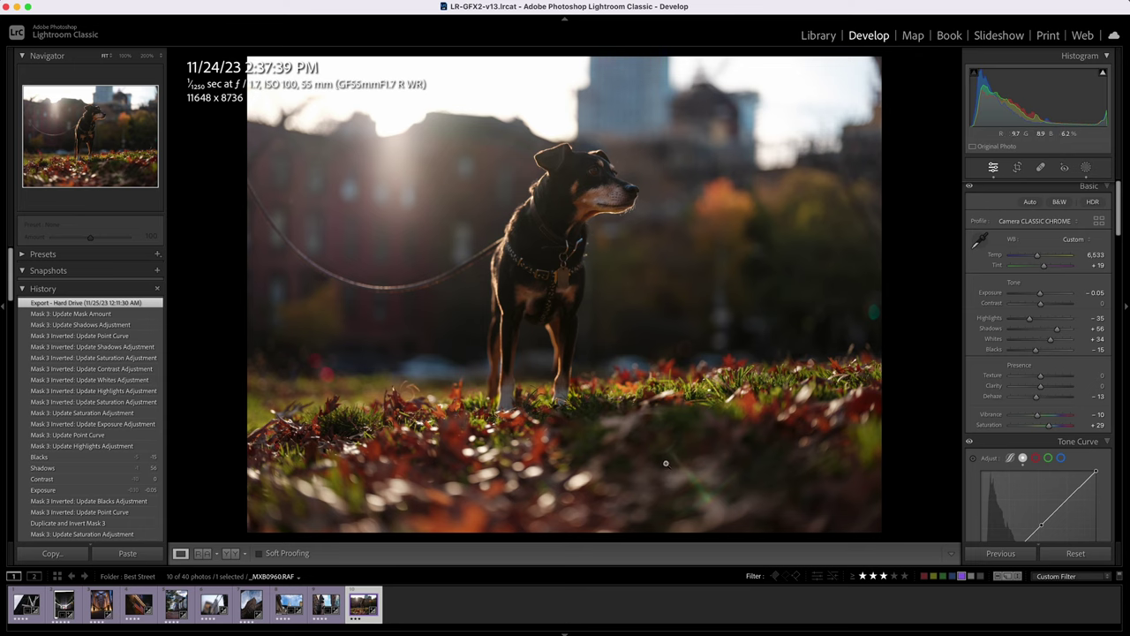
{"action": "left_click", "coordinate": [781, 505]}
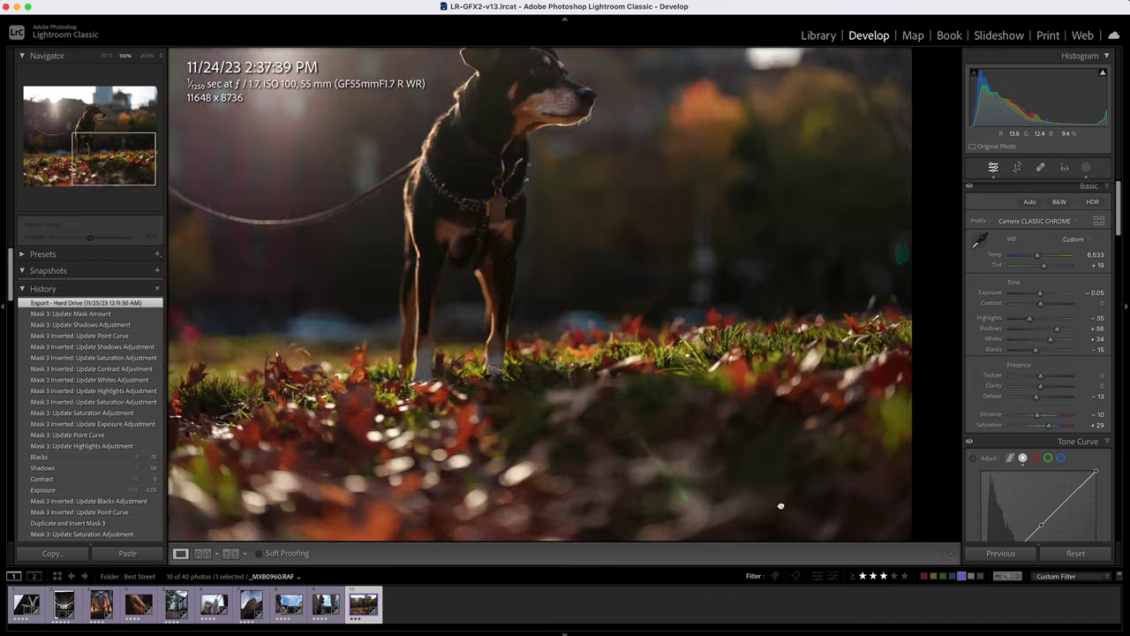
{"action": "left_click_drag", "start_coordinate": [517, 291], "coordinate": [766, 492]}
{"action": "left_click_drag", "start_coordinate": [577, 287], "coordinate": [649, 391]}
{"action": "left_click_drag", "start_coordinate": [515, 293], "coordinate": [669, 257]}
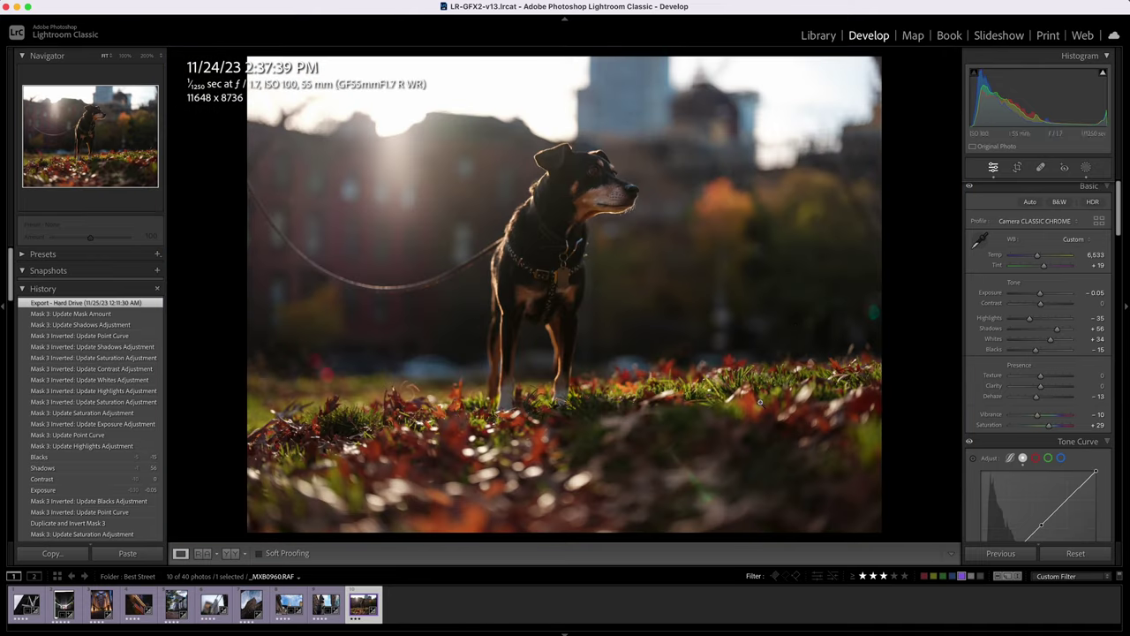
Inspect the grass around the dog's paws, its collar tag and its face at 100%, and return to the whole photo
{"action": "left_click", "coordinate": [391, 426]}
{"action": "left_click_drag", "start_coordinate": [796, 319], "coordinate": [638, 290]}
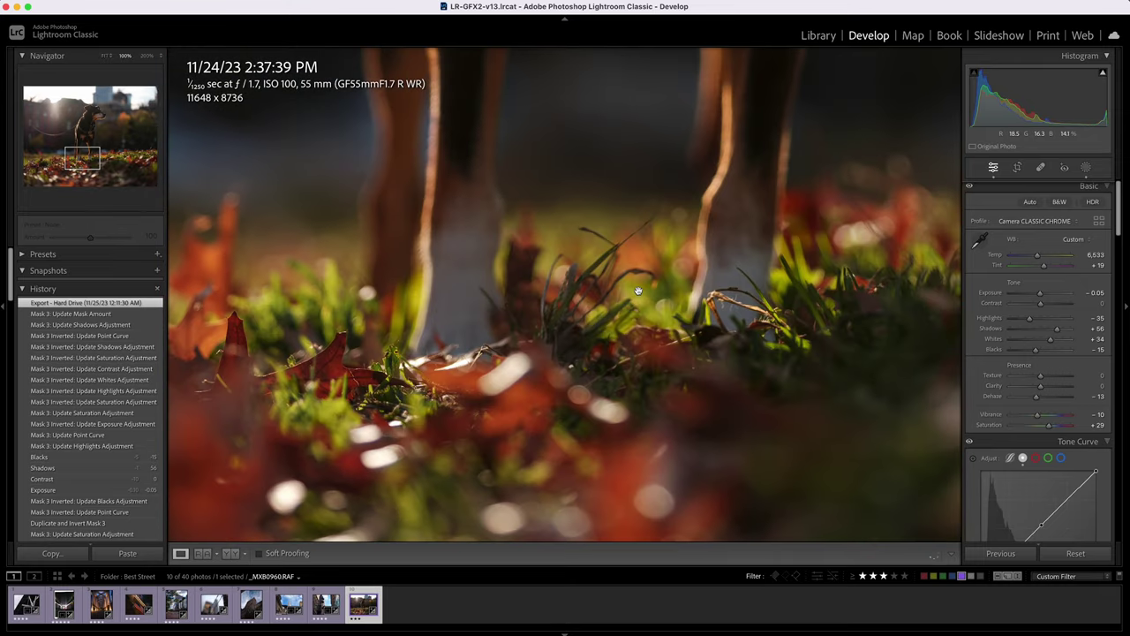
{"action": "left_click_drag", "start_coordinate": [767, 241], "coordinate": [577, 462]}
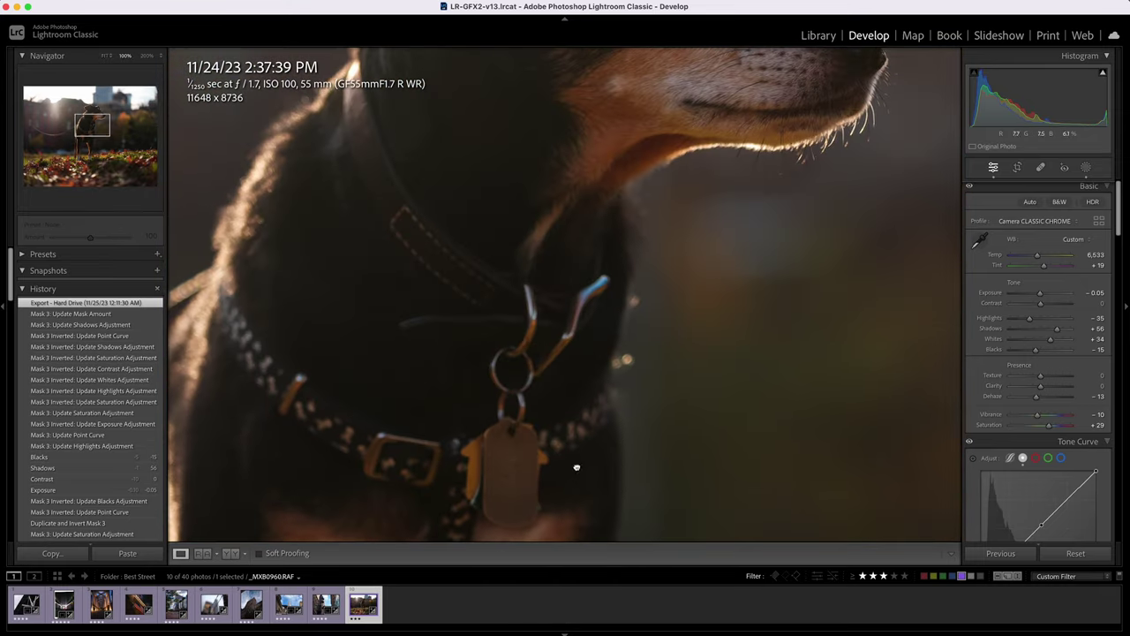
{"action": "left_click_drag", "start_coordinate": [642, 239], "coordinate": [567, 413]}
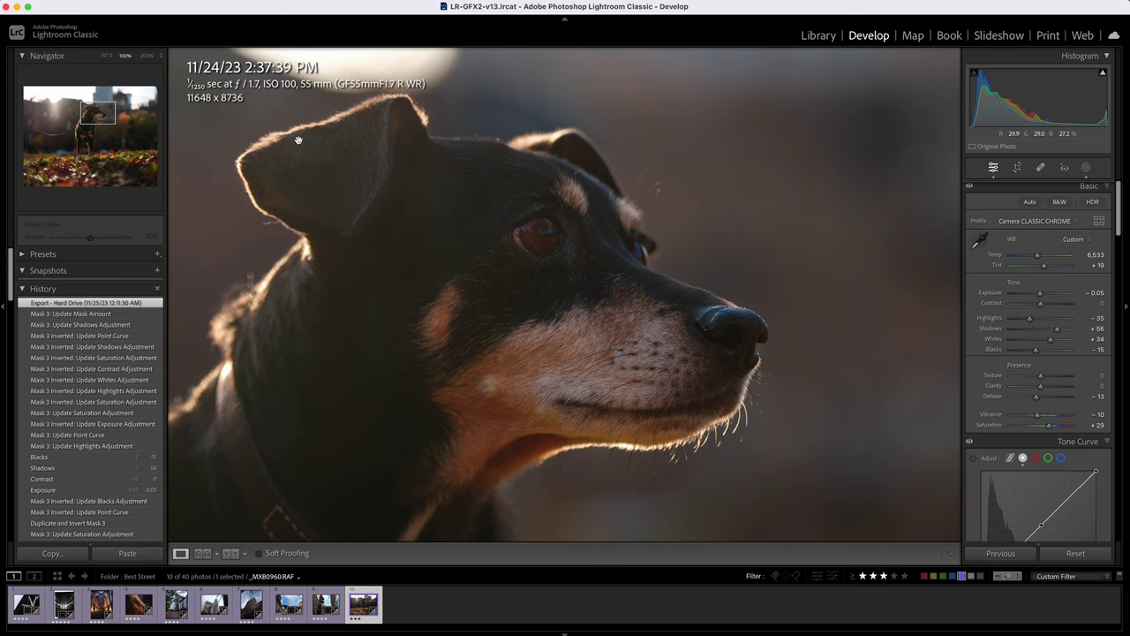
{"action": "left_click", "coordinate": [481, 314]}
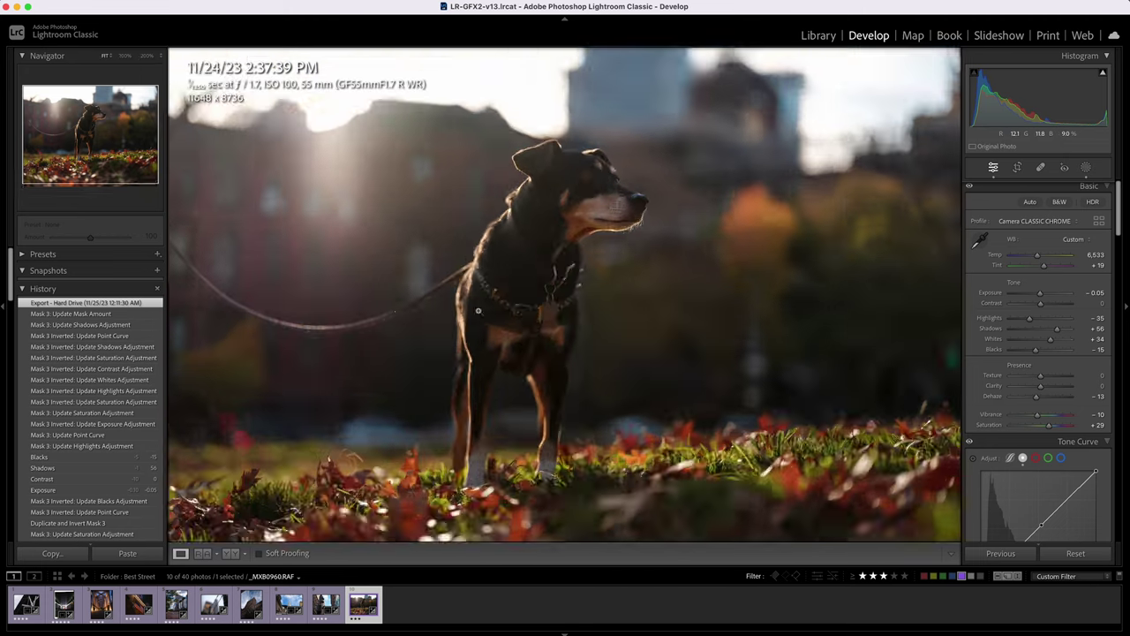
Examine the blurred buildings behind the dog at 100%, and return to the whole photo
{"action": "left_click", "coordinate": [420, 230]}
{"action": "left_click_drag", "start_coordinate": [429, 114], "coordinate": [598, 379]}
{"action": "left_click_drag", "start_coordinate": [558, 204], "coordinate": [210, 424]}
{"action": "left_click_drag", "start_coordinate": [698, 207], "coordinate": [371, 152]}
{"action": "left_click_drag", "start_coordinate": [744, 223], "coordinate": [643, 366]}
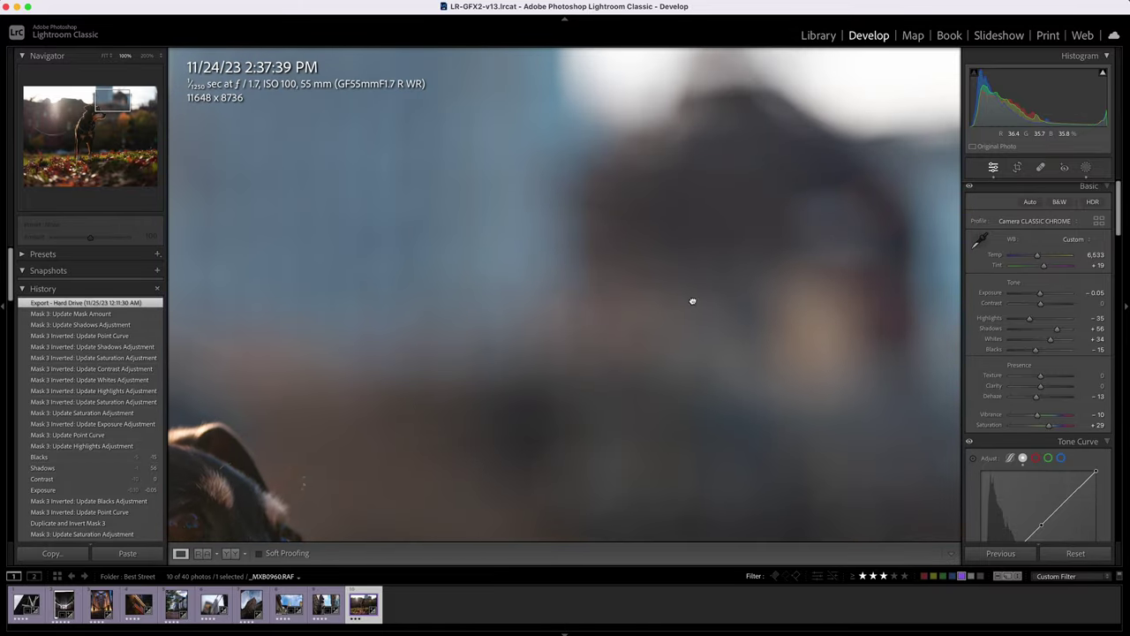
{"action": "left_click_drag", "start_coordinate": [694, 300], "coordinate": [688, 390]}
{"action": "left_click", "coordinate": [688, 390]}
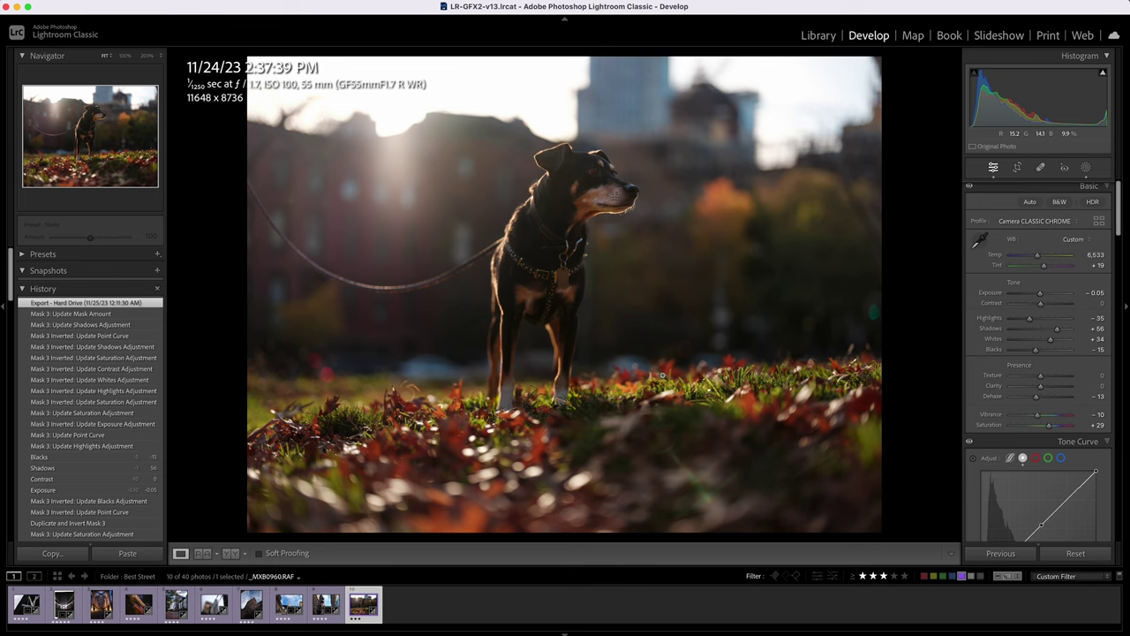
Inspect the focus transition in the grass and the blurred highlights in the foreground leaves at 100%
{"action": "left_click", "coordinate": [351, 415]}
{"action": "left_click_drag", "start_coordinate": [504, 361], "coordinate": [748, 240]}
{"action": "left_click_drag", "start_coordinate": [850, 229], "coordinate": [399, 247]}
{"action": "left_click_drag", "start_coordinate": [757, 203], "coordinate": [391, 229]}
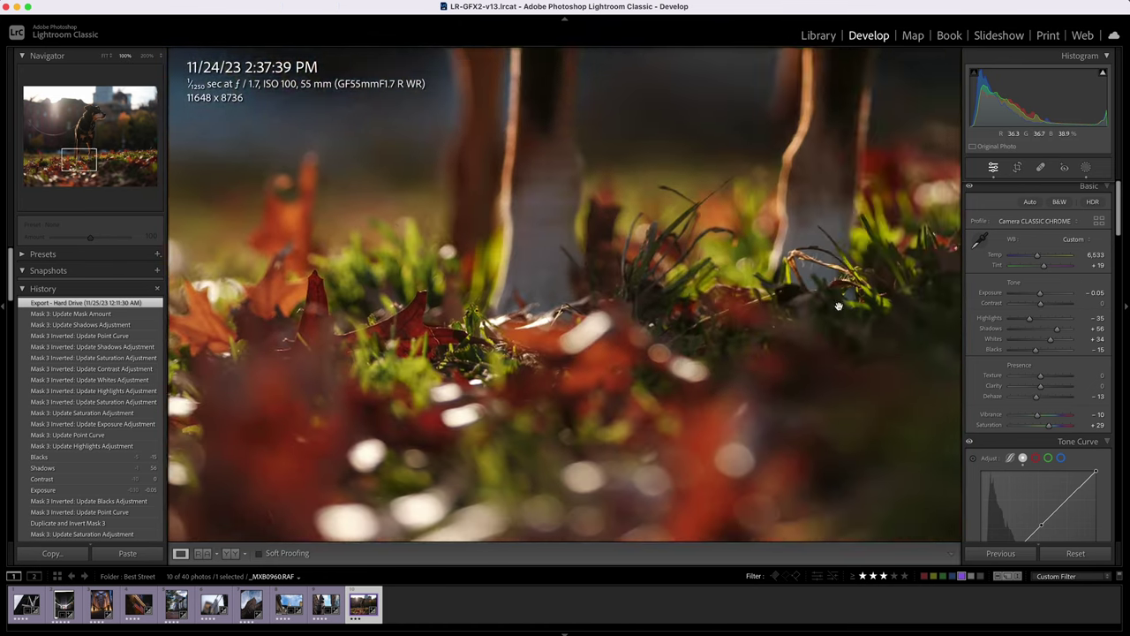
{"action": "left_click_drag", "start_coordinate": [798, 283], "coordinate": [749, 186]}
{"action": "left_click", "coordinate": [758, 234]}
{"action": "left_click", "coordinate": [572, 482]}
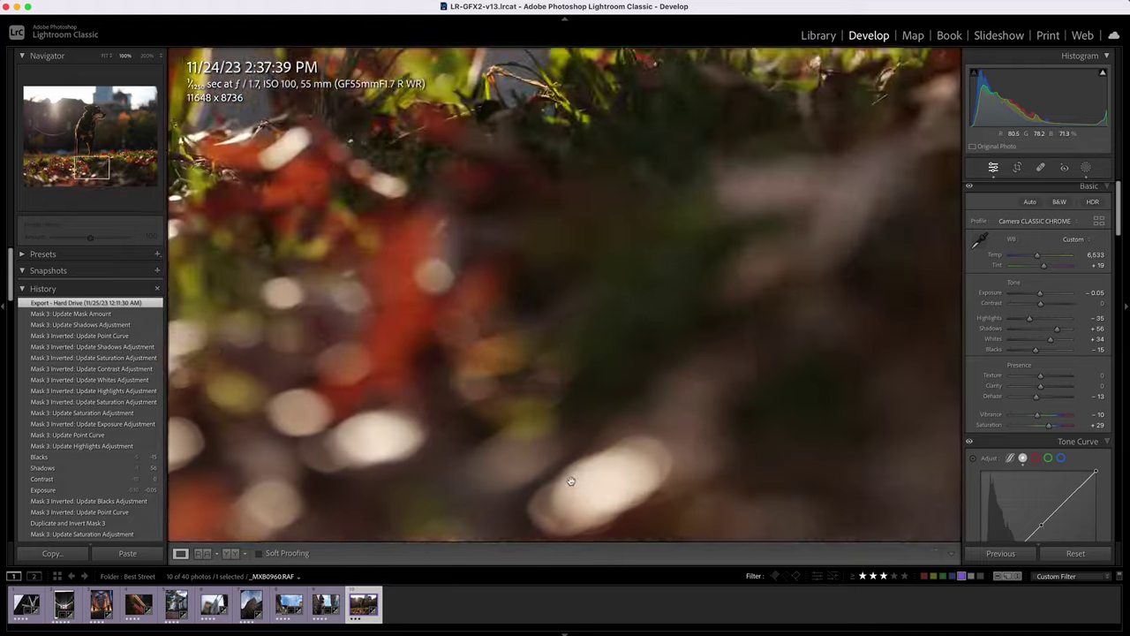
{"action": "left_click_drag", "start_coordinate": [571, 481], "coordinate": [618, 446]}
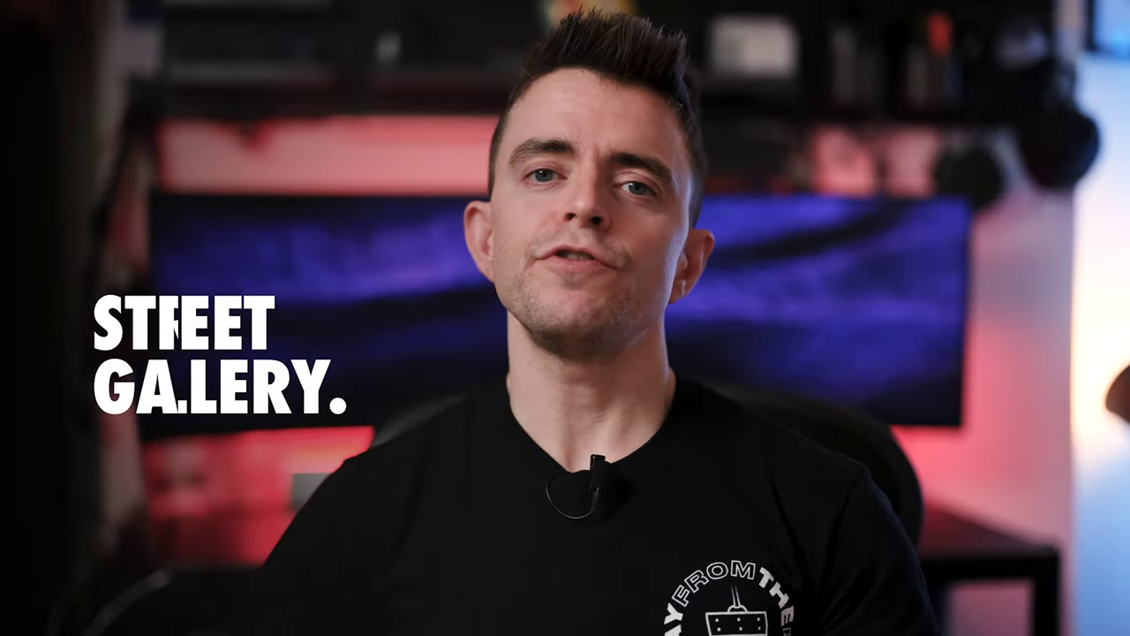